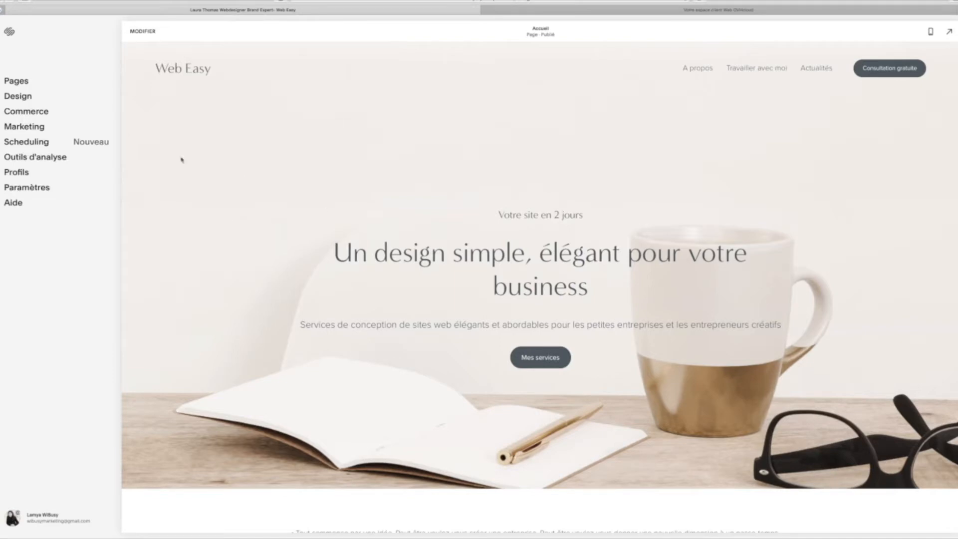
Step: Open the site's domain settings and enter testwebeasy.fr as a domain that is already owned
{"action": "left_click", "coordinate": [38, 189]}
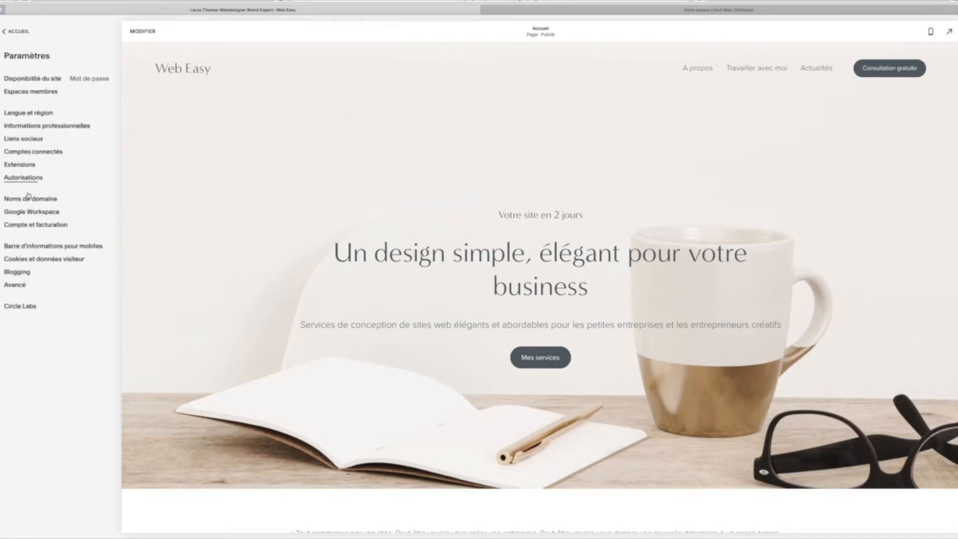
{"action": "left_click", "coordinate": [30, 199]}
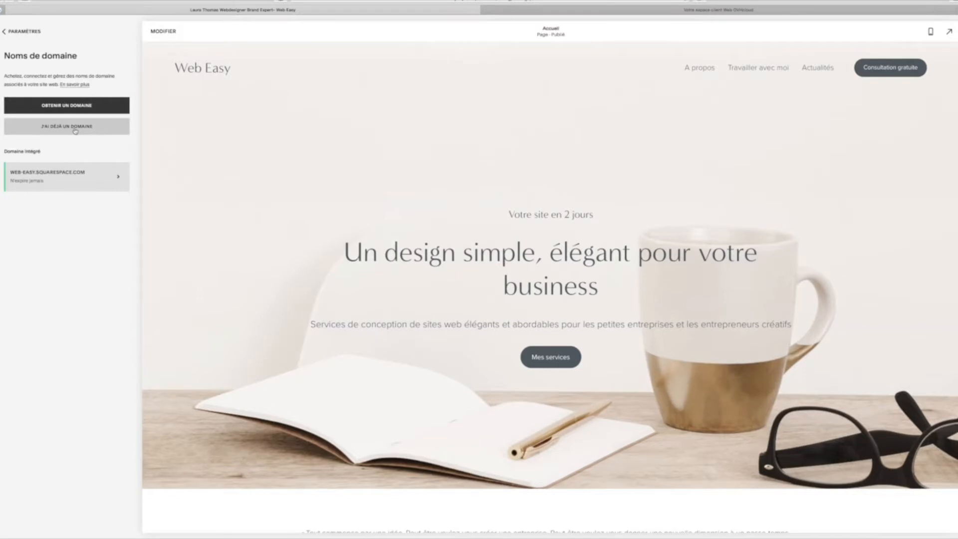
{"action": "left_click", "coordinate": [75, 129]}
{"action": "left_click", "coordinate": [60, 121]}
{"action": "type", "text": "d"}
{"action": "key", "text": "BackSpace"}
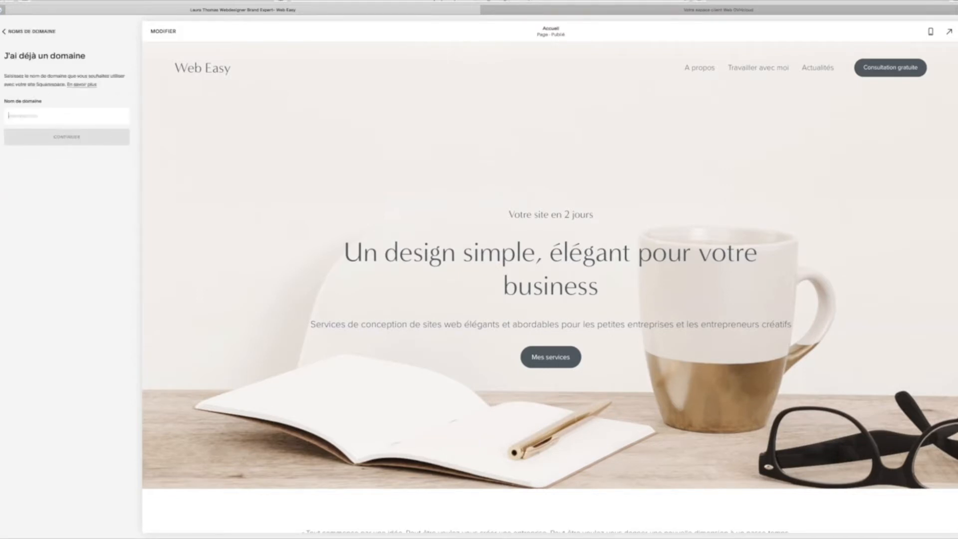
{"action": "type", "text": "testwebeasy.fr"}
{"action": "left_click", "coordinate": [64, 137]}
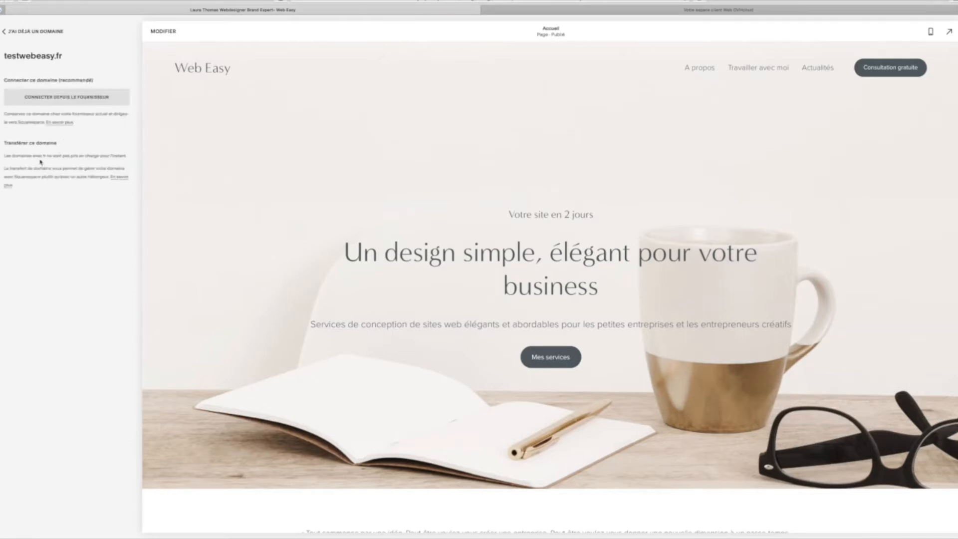
Step: Connect testwebeasy.fr from its current provider, with Autre as the domain provider, and acknowledge the connection notice
{"action": "left_click", "coordinate": [64, 103]}
{"action": "left_click", "coordinate": [38, 106]}
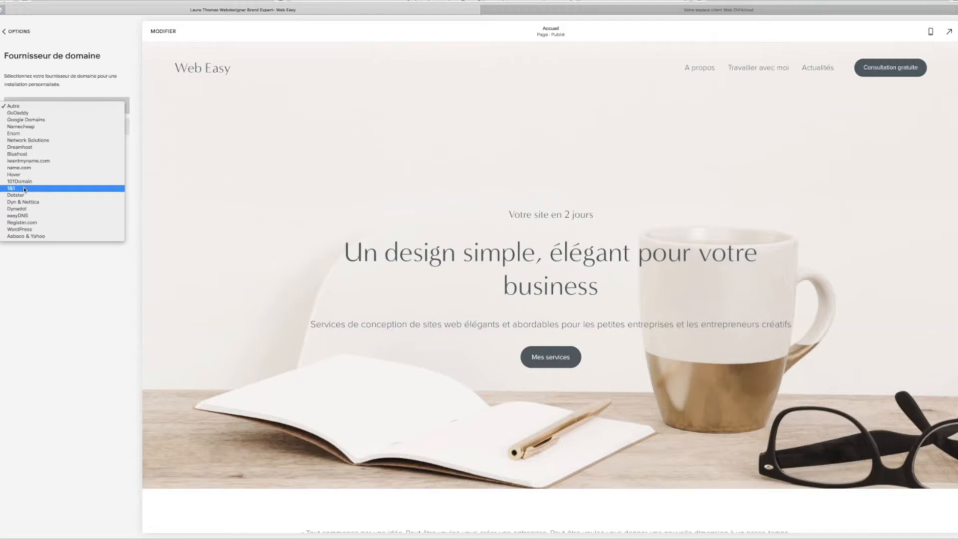
{"action": "left_click", "coordinate": [41, 107]}
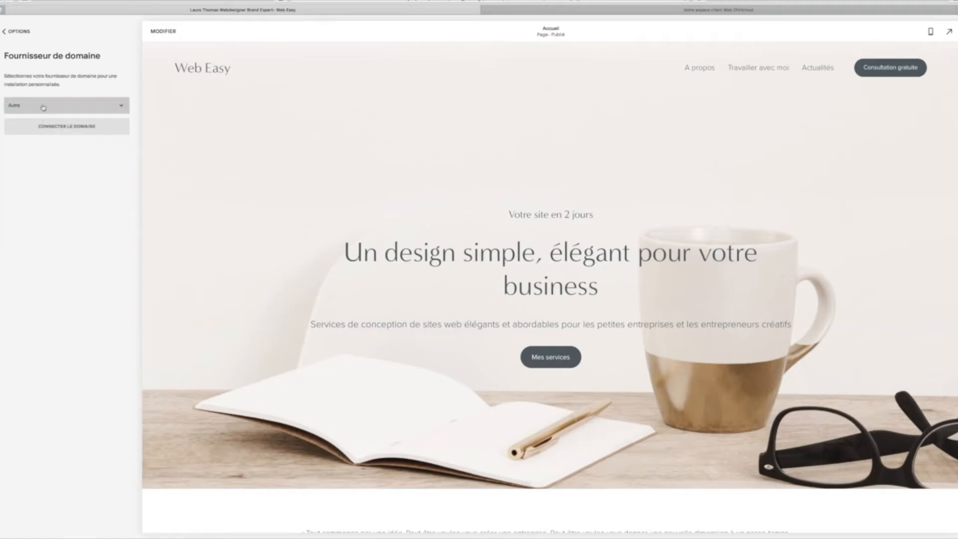
{"action": "left_click", "coordinate": [56, 128]}
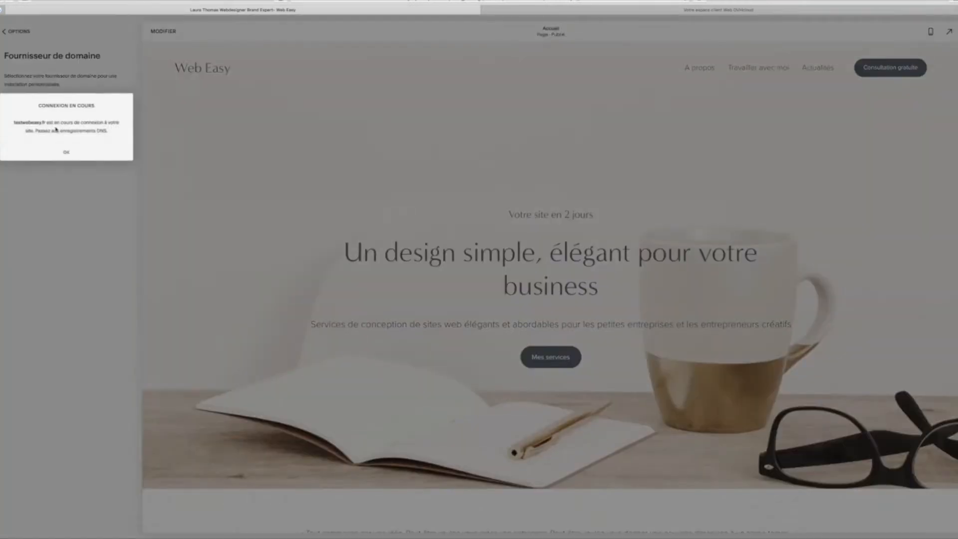
{"action": "left_click", "coordinate": [57, 153]}
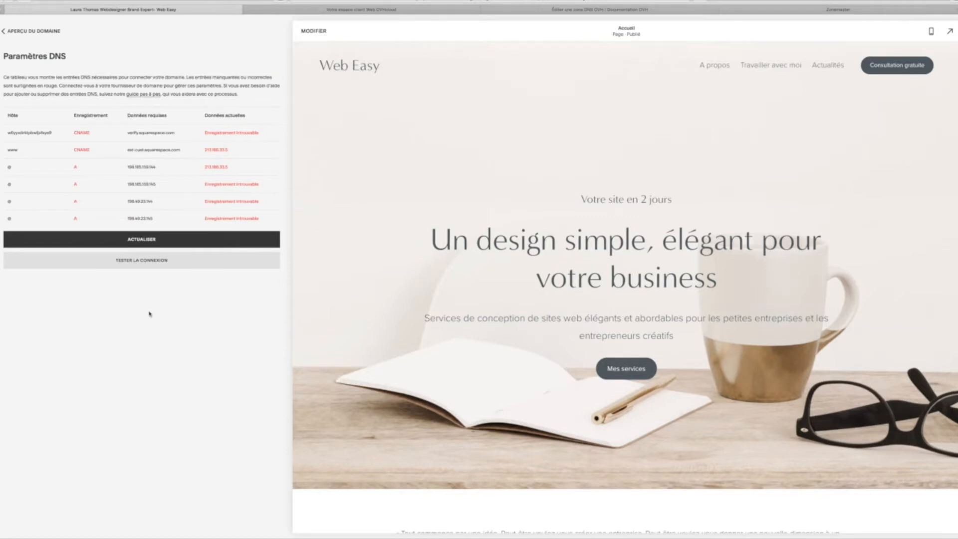
Step: Switch to the OVHcloud customer area, open the DNS zone of testwebeasy.fr, and consult the records required by Squarespace
{"action": "left_click", "coordinate": [346, 9]}
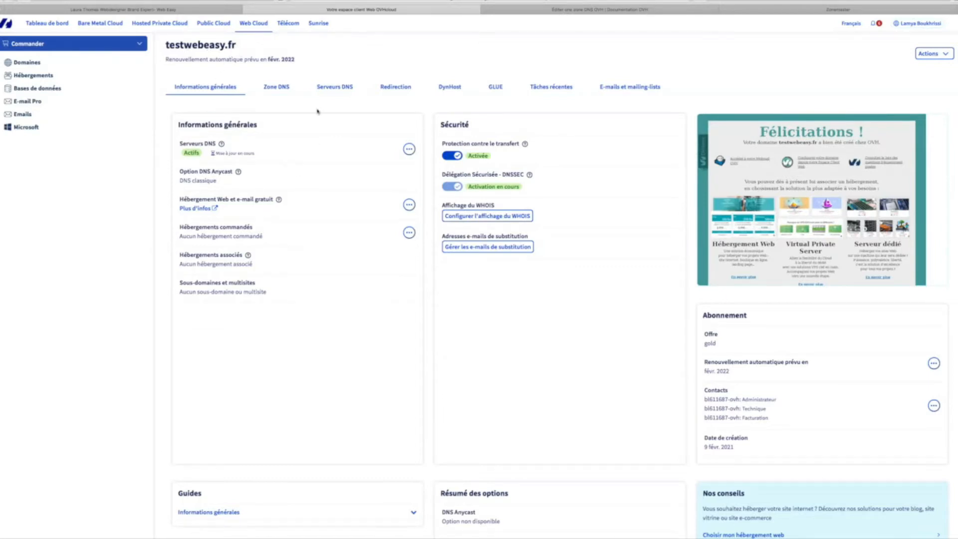
{"action": "left_click", "coordinate": [277, 87]}
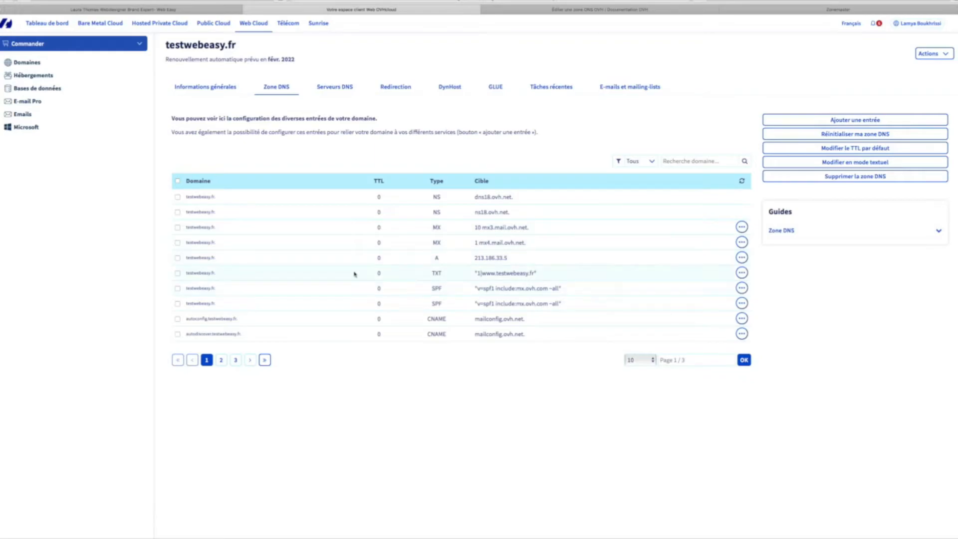
{"action": "left_click", "coordinate": [148, 9]}
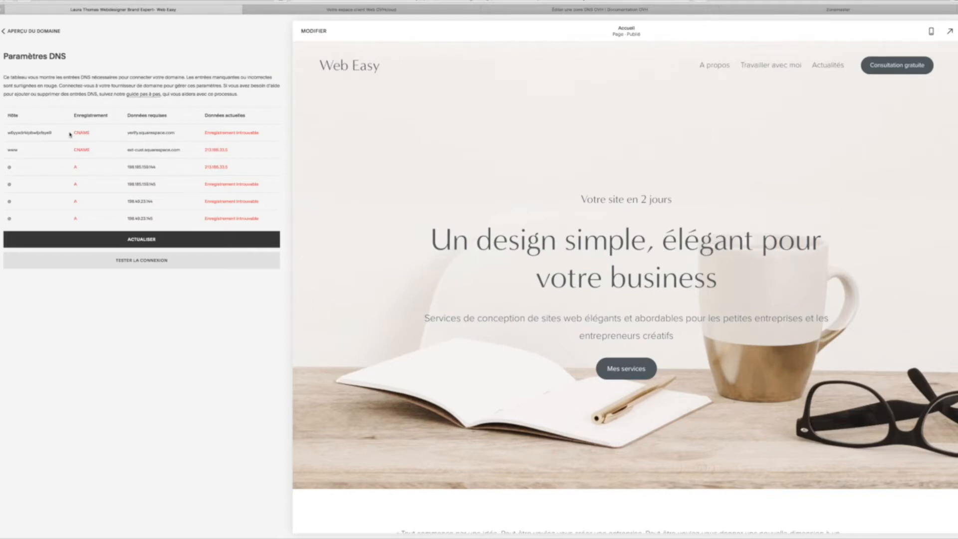
{"action": "left_click", "coordinate": [314, 9]}
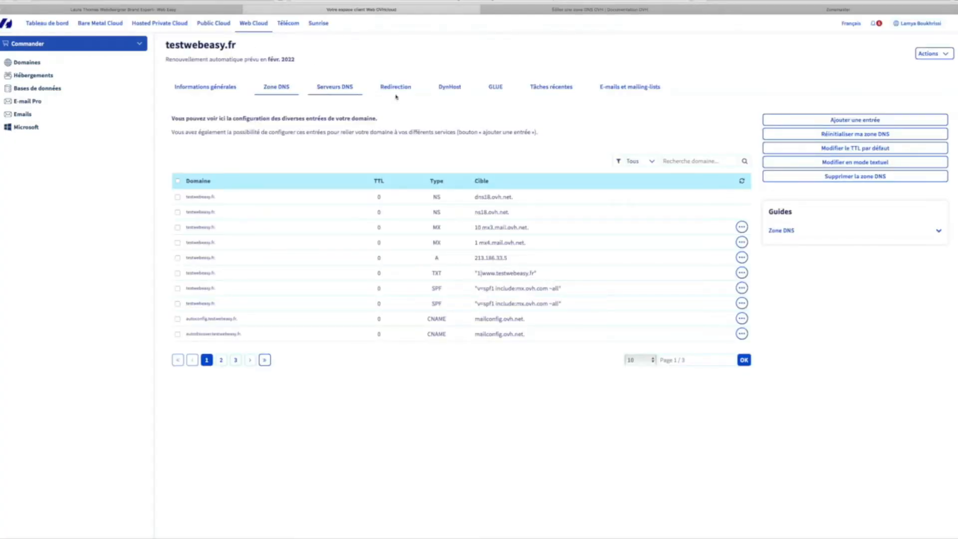
Step: Start a CNAME entry in the OVHcloud DNS zone, with the verification code from Squarespace's first required record as subdomain
{"action": "left_click", "coordinate": [836, 122]}
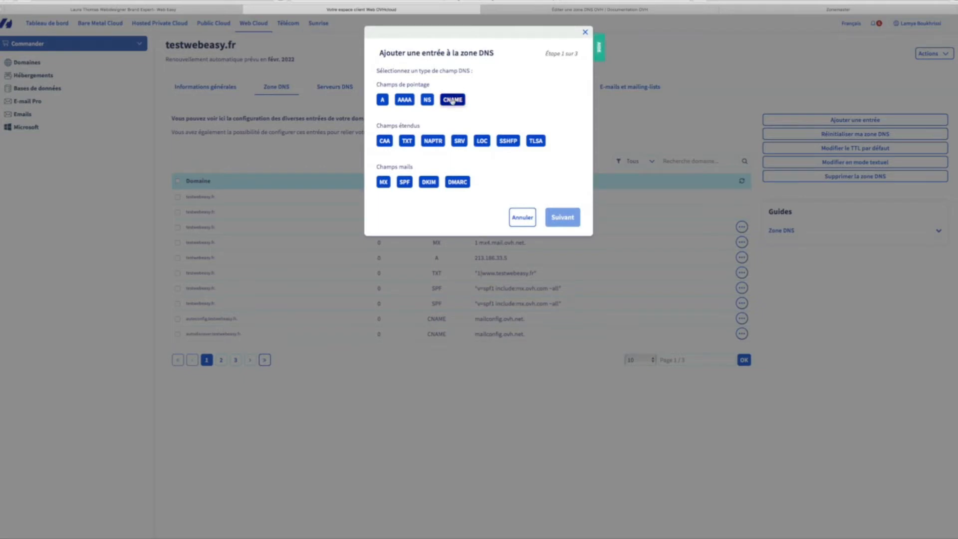
{"action": "left_click", "coordinate": [453, 101]}
{"action": "left_click", "coordinate": [441, 88]}
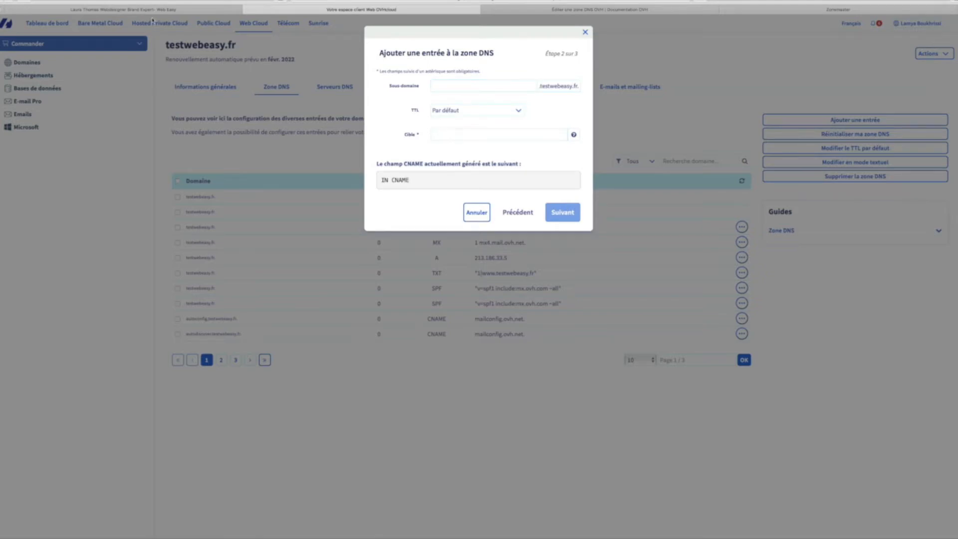
{"action": "left_click", "coordinate": [149, 10]}
{"action": "left_click_drag", "start_coordinate": [55, 135], "coordinate": [7, 133]}
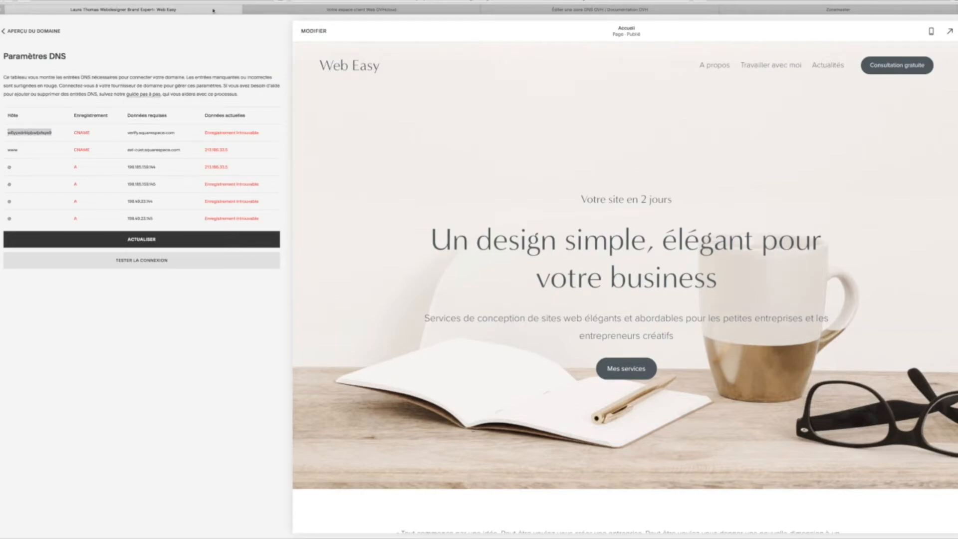
{"action": "left_click", "coordinate": [339, 9]}
{"action": "left_click", "coordinate": [445, 85]}
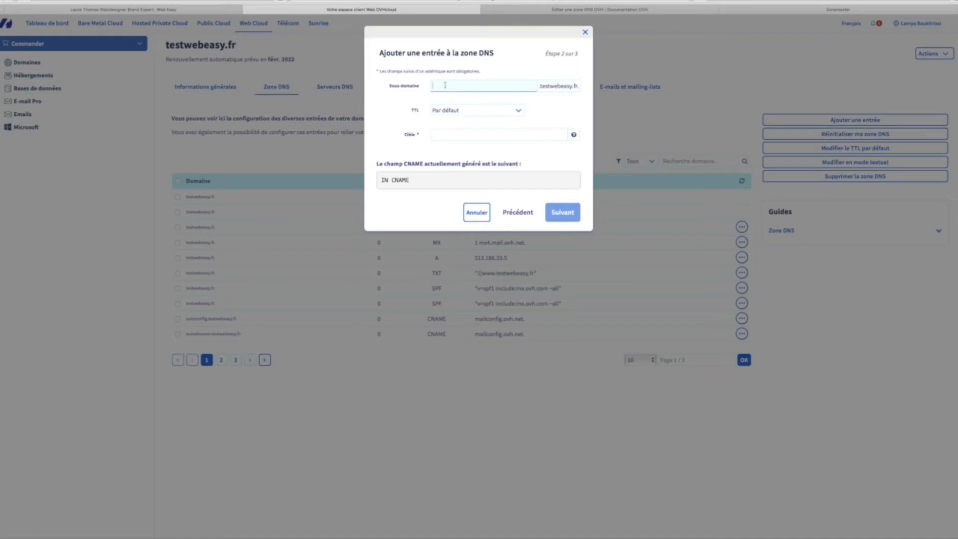
{"action": "type", "text": "w6yyxdr4tpbwljxfsye9"}
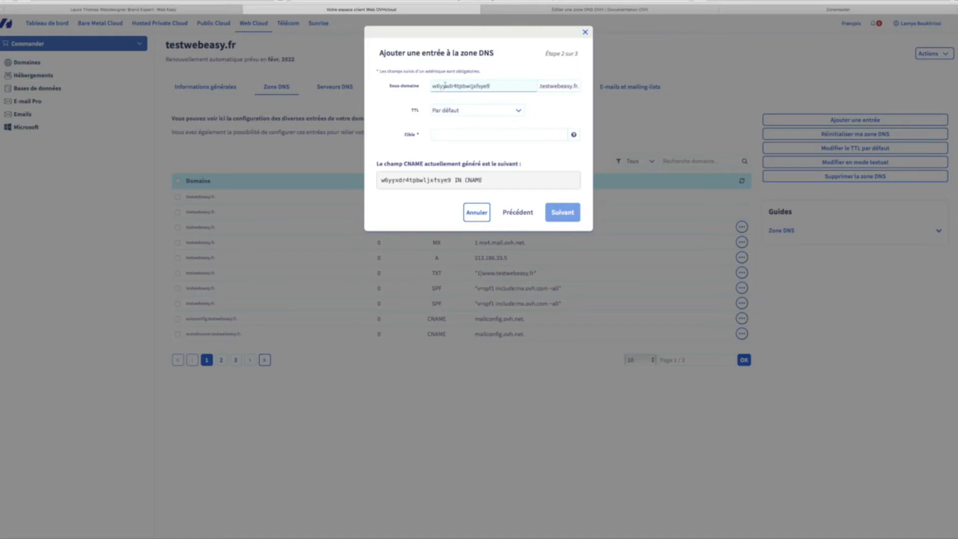
Step: Copy the target verify.squarespace.com from Squarespace into the CNAME entry, add a trailing dot, and validate the entry
{"action": "left_click", "coordinate": [447, 136]}
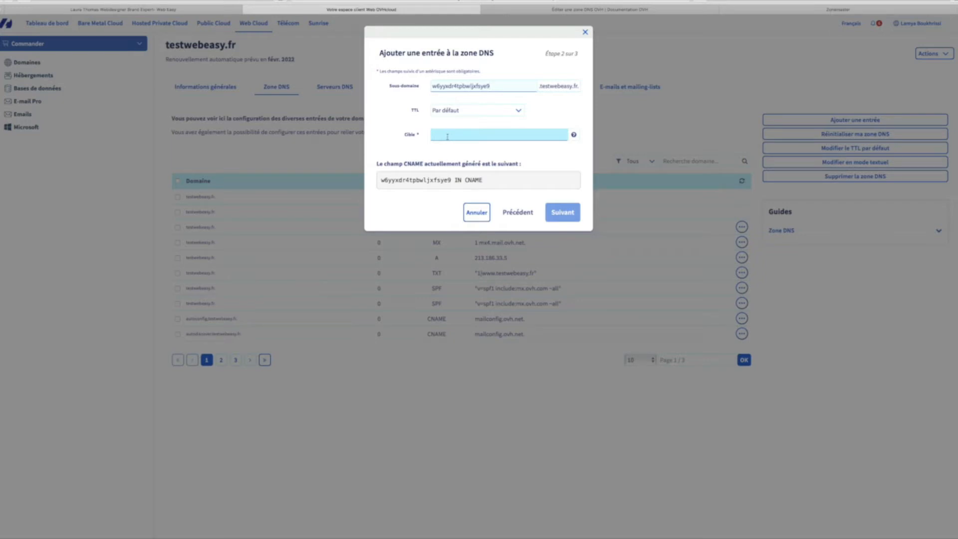
{"action": "left_click", "coordinate": [81, 9]}
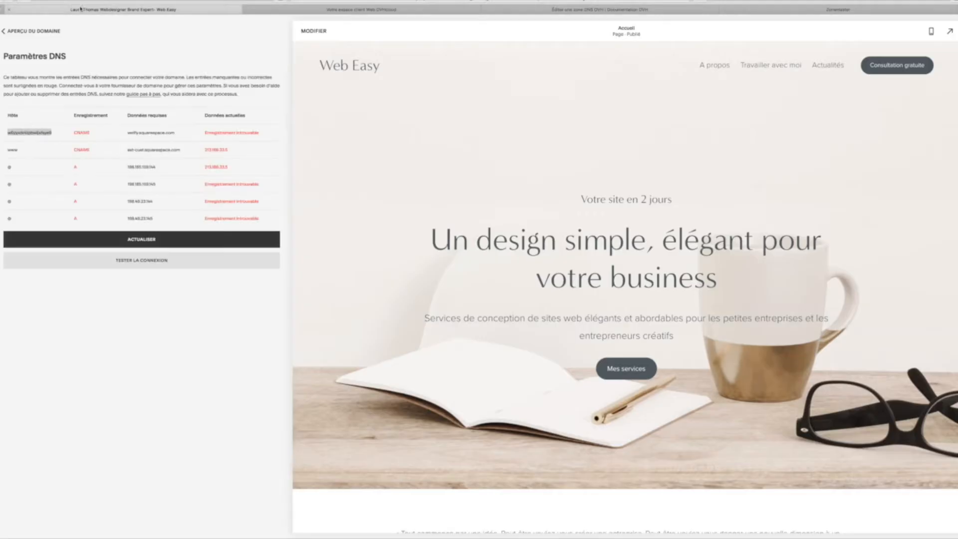
{"action": "left_click_drag", "start_coordinate": [128, 133], "coordinate": [177, 133]}
{"action": "key", "text": "ctrl+c"}
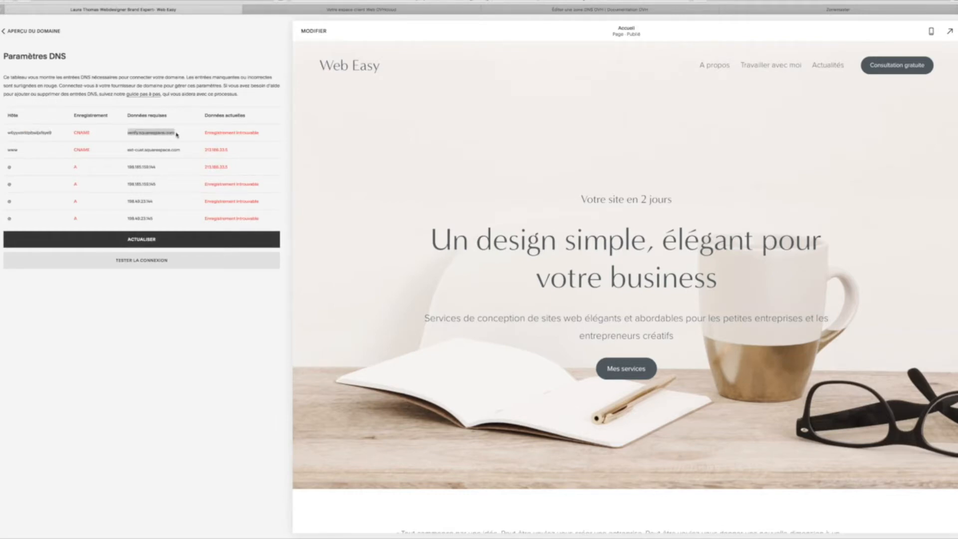
{"action": "left_click", "coordinate": [342, 10]}
{"action": "left_click", "coordinate": [449, 132]}
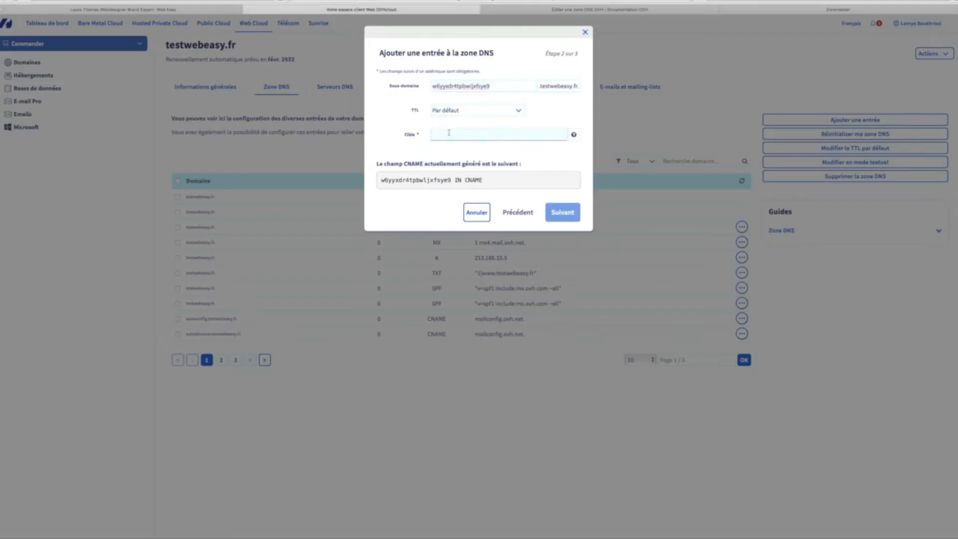
{"action": "key", "text": "ctrl+v"}
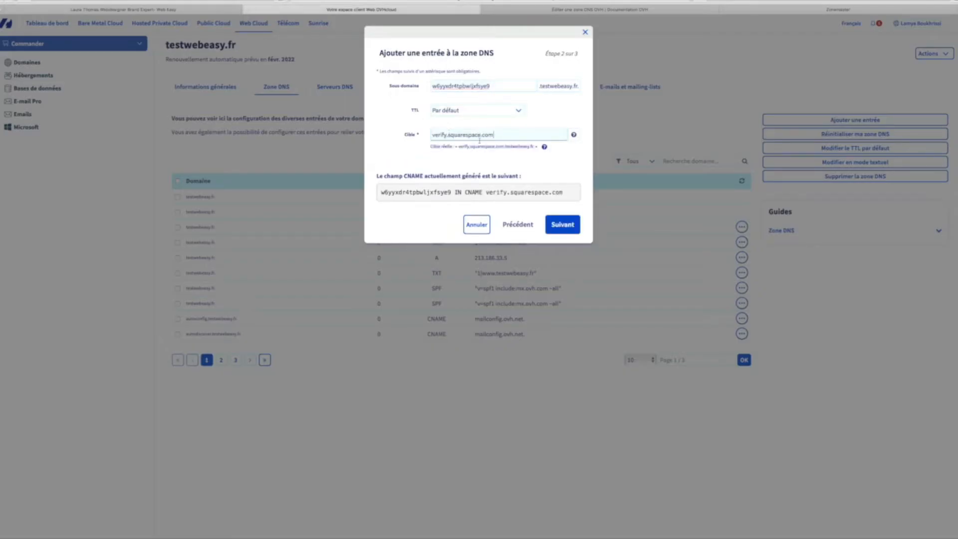
{"action": "type", "text": "."}
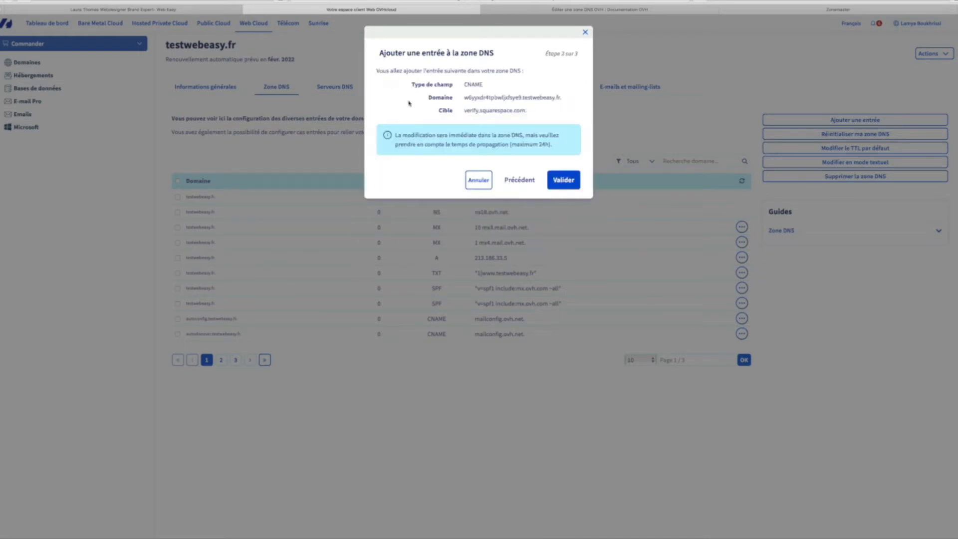
{"action": "left_click", "coordinate": [550, 176]}
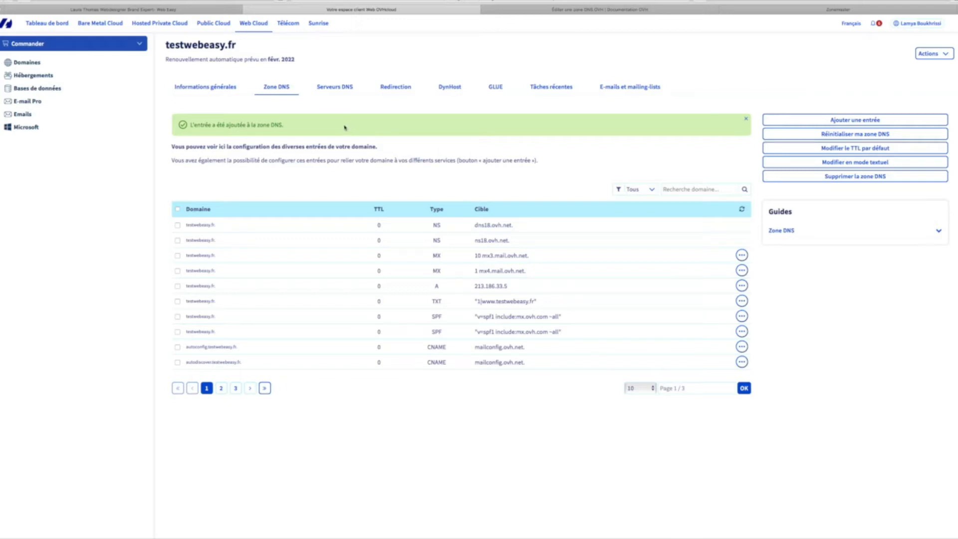
Step: Start a second CNAME entry in OVHcloud and copy the www record's required target, ext-cust.squarespace.com, from Squarespace
{"action": "left_click", "coordinate": [152, 12]}
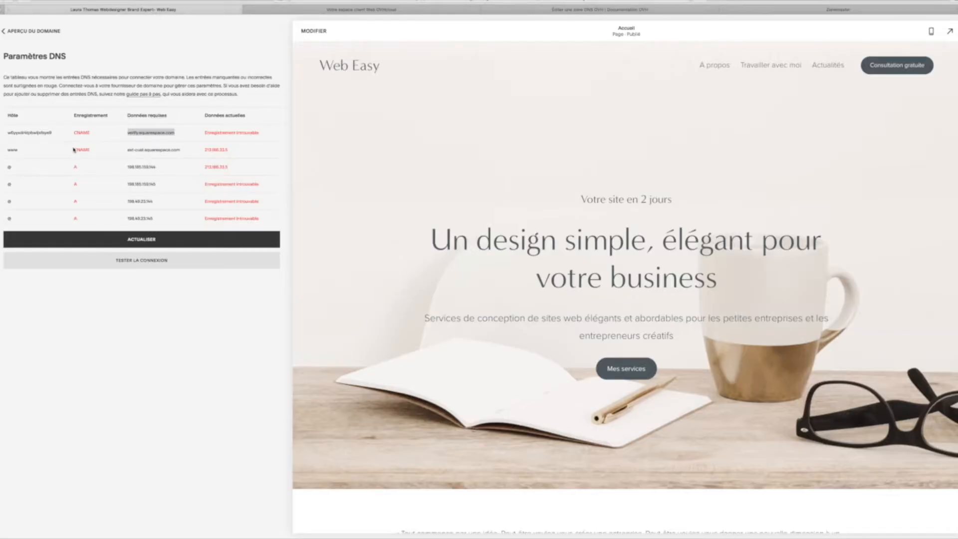
{"action": "left_click", "coordinate": [344, 10]}
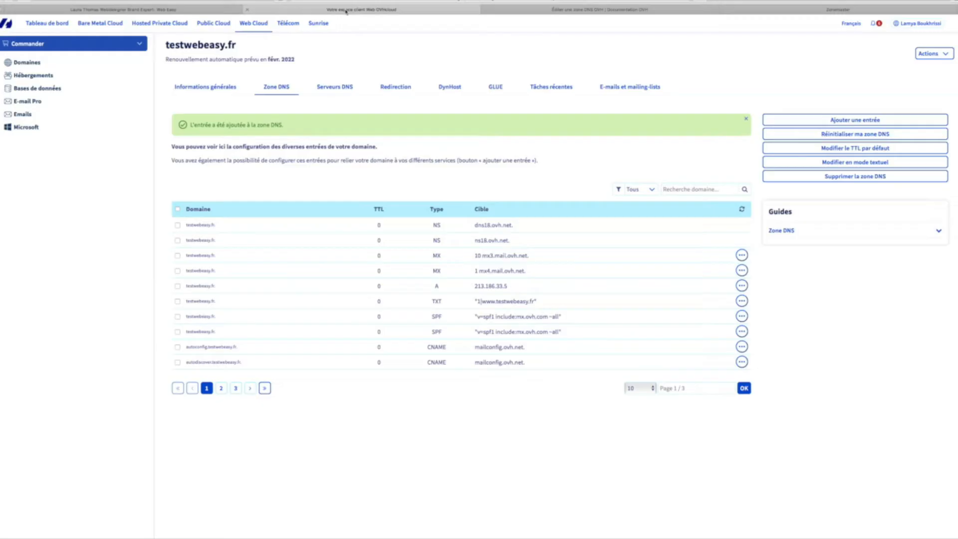
{"action": "left_click", "coordinate": [830, 118]}
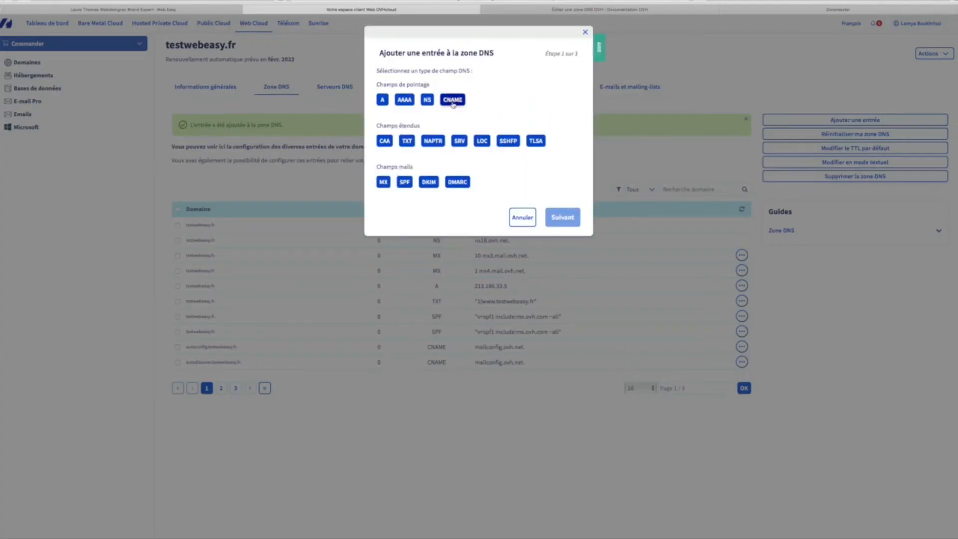
{"action": "left_click", "coordinate": [453, 102]}
{"action": "left_click", "coordinate": [134, 10]}
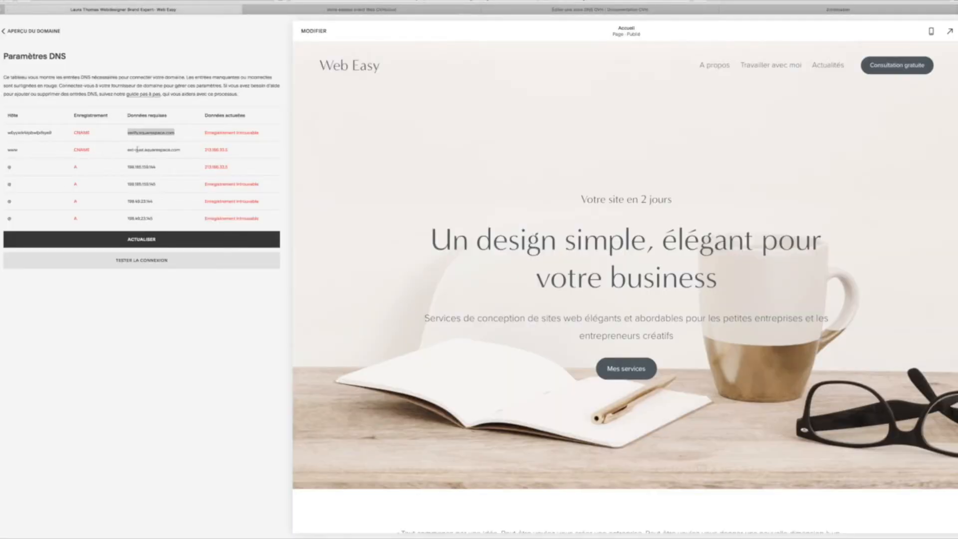
{"action": "left_click_drag", "start_coordinate": [180, 150], "coordinate": [129, 150]}
{"action": "key", "text": "ctrl+c"}
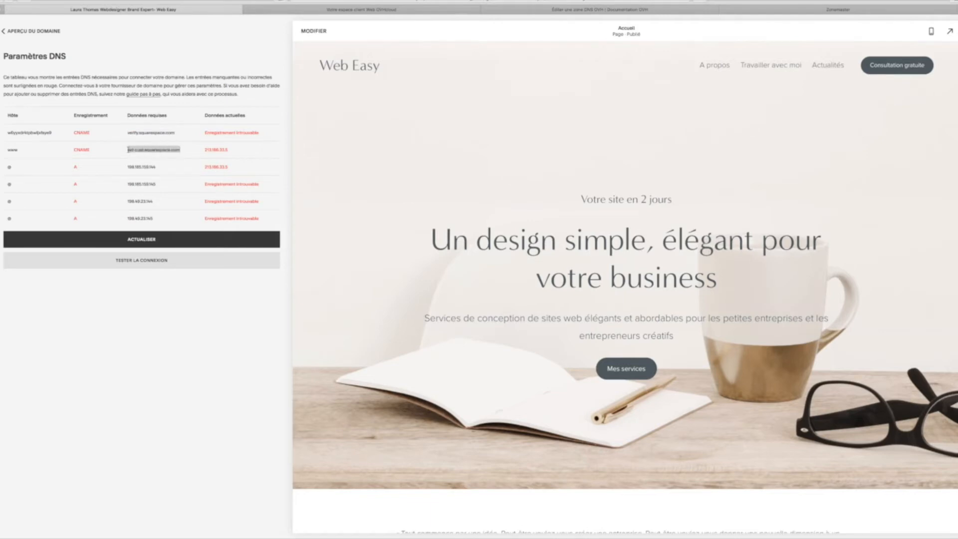
Step: In OVHcloud, set the CNAME entry's subdomain to www and its target to ext-cust.squarespace.com. with a trailing dot, and validate it
{"action": "left_click", "coordinate": [337, 11]}
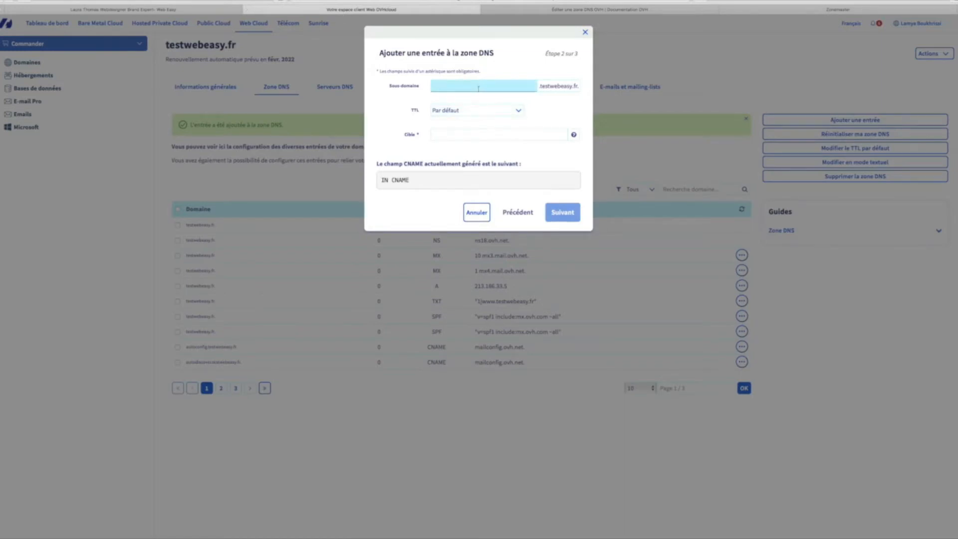
{"action": "left_click", "coordinate": [457, 88]}
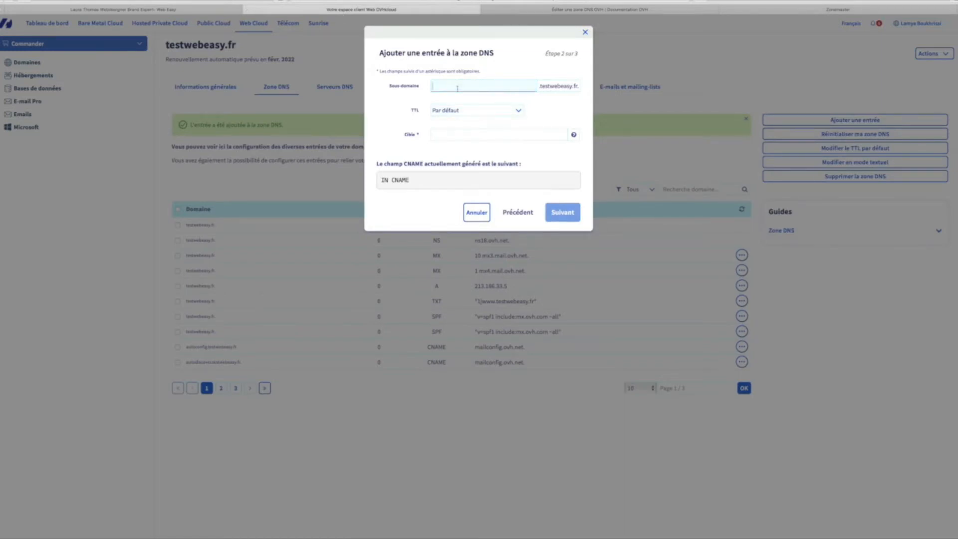
{"action": "type", "text": "www"}
{"action": "left_click", "coordinate": [441, 133]}
{"action": "key", "text": "ctrl+v"}
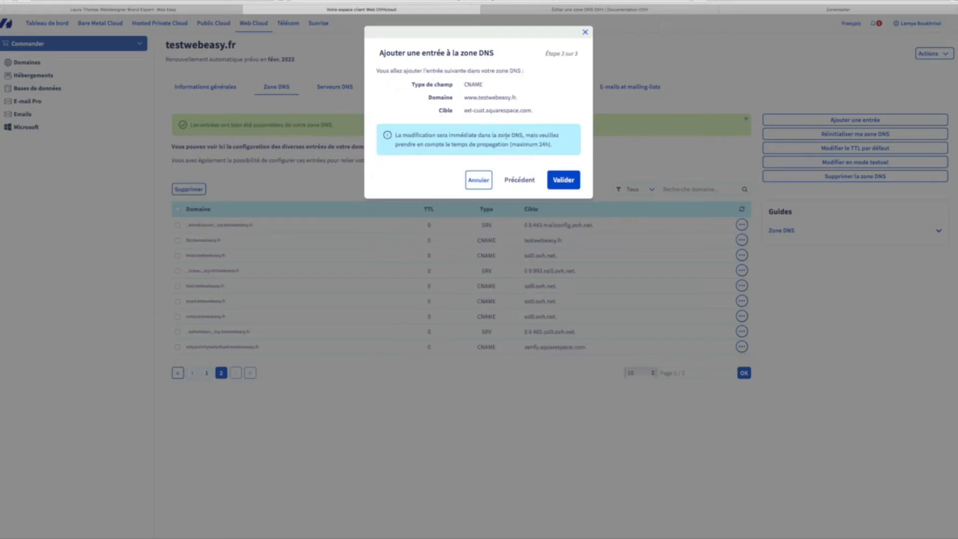
{"action": "left_click", "coordinate": [565, 180]}
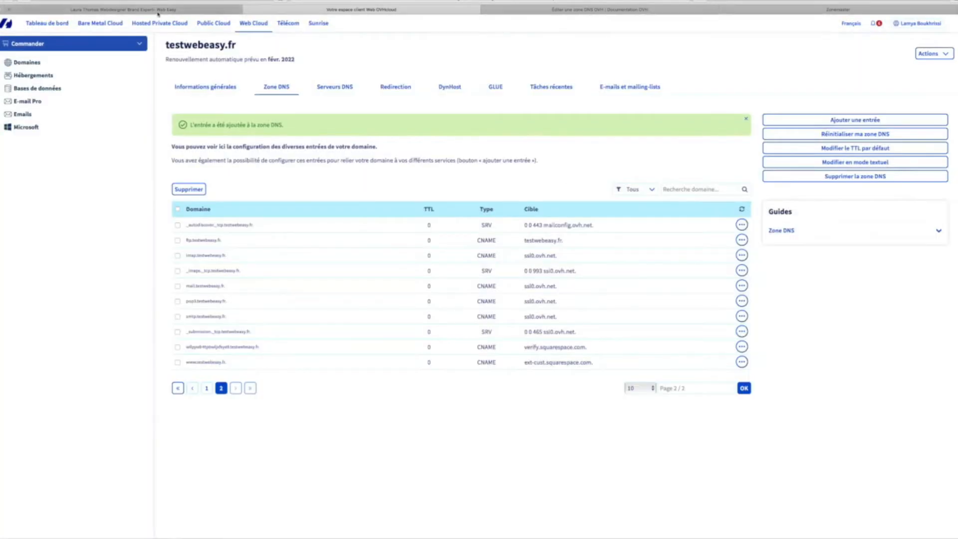
Step: Check the required A records in Squarespace, and start an A entry in the OVHcloud DNS zone of testwebeasy.fr
{"action": "left_click", "coordinate": [159, 11]}
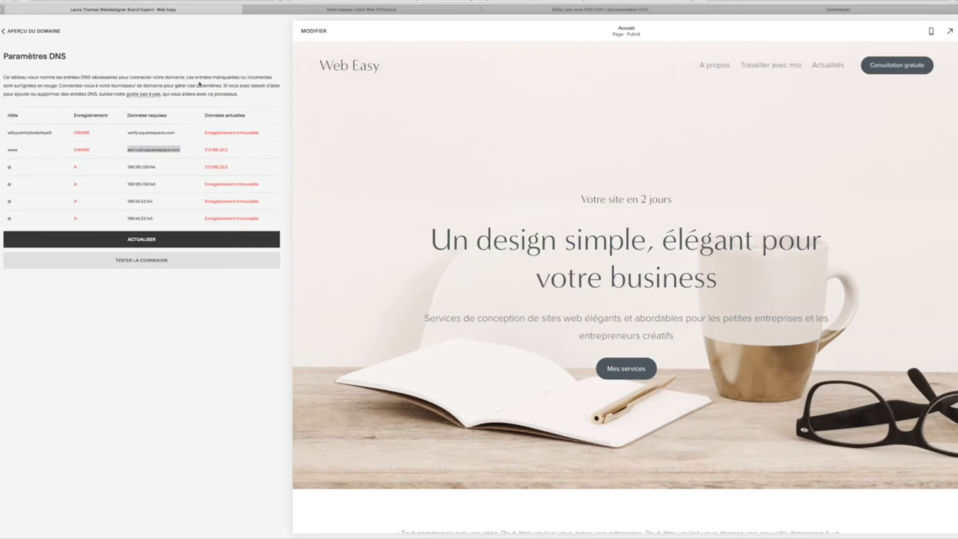
{"action": "left_click", "coordinate": [349, 9]}
{"action": "left_click", "coordinate": [819, 118]}
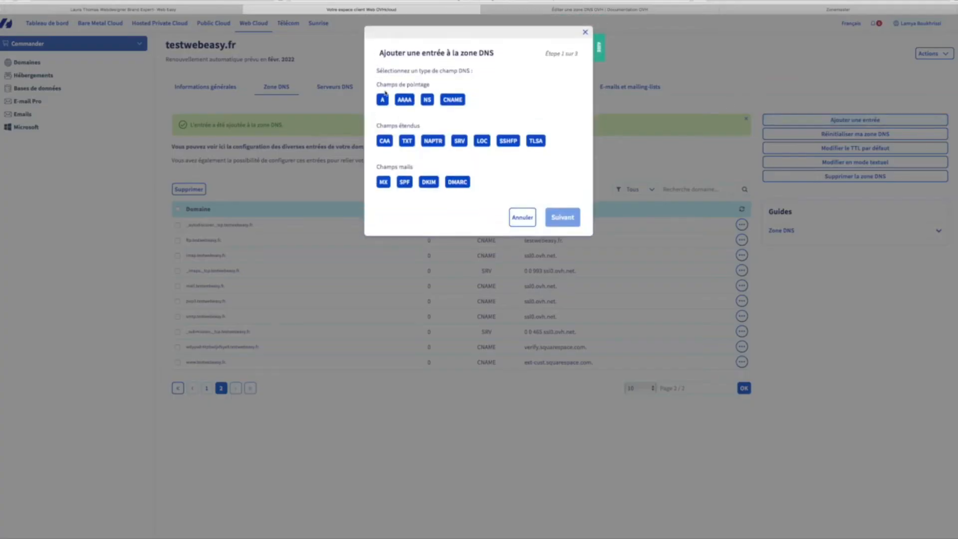
{"action": "left_click", "coordinate": [384, 102]}
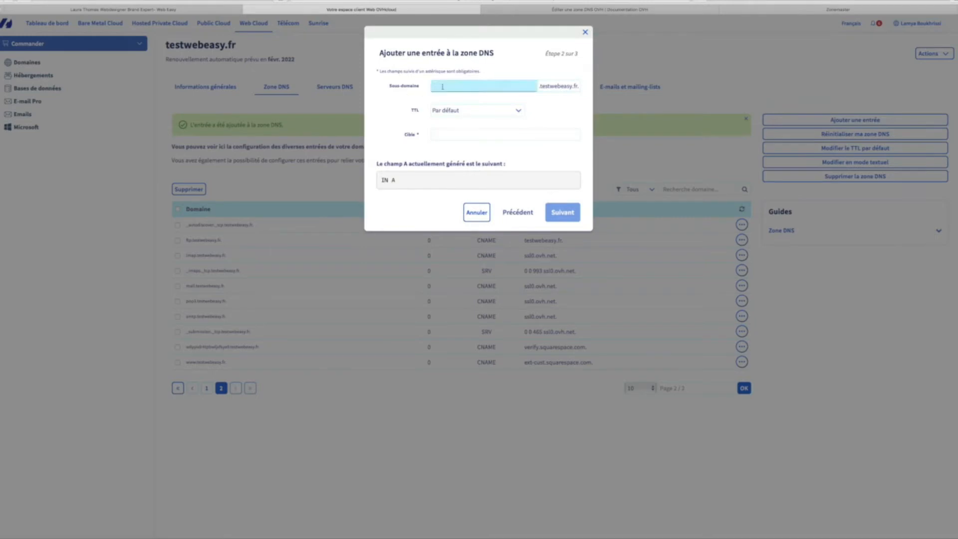
Step: Copy the first A record's required target, 198.185.159.144, from the Squarespace DNS settings
{"action": "left_click", "coordinate": [119, 10]}
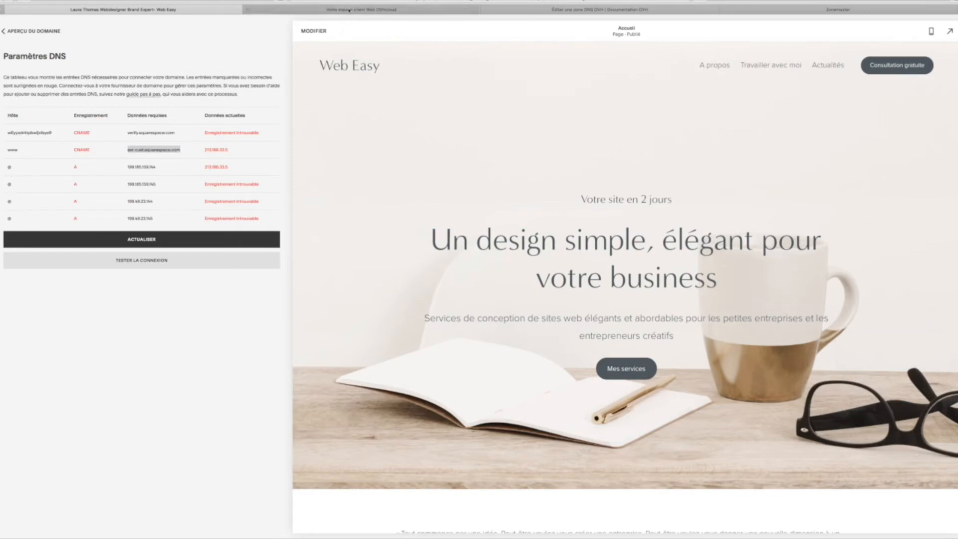
{"action": "left_click", "coordinate": [451, 9]}
{"action": "left_click", "coordinate": [454, 88]}
{"action": "left_click", "coordinate": [178, 11]}
{"action": "left_click_drag", "start_coordinate": [158, 167], "coordinate": [126, 167]}
{"action": "key", "text": "ctrl+c"}
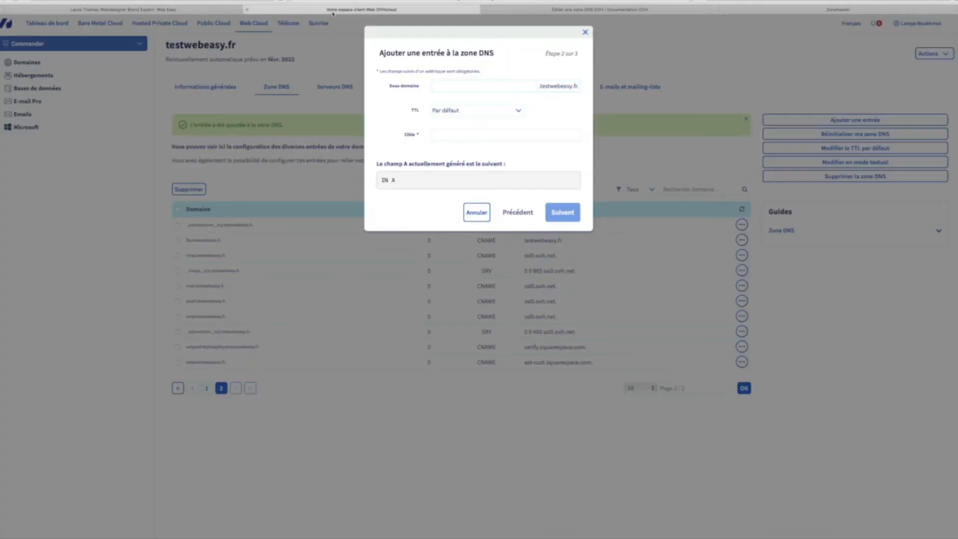
Step: In OVHcloud, set the A entry's target to 198.185.159.144 with no subdomain, and validate it
{"action": "left_click", "coordinate": [329, 10]}
{"action": "left_click", "coordinate": [515, 132]}
{"action": "key", "text": "ctrl+v"}
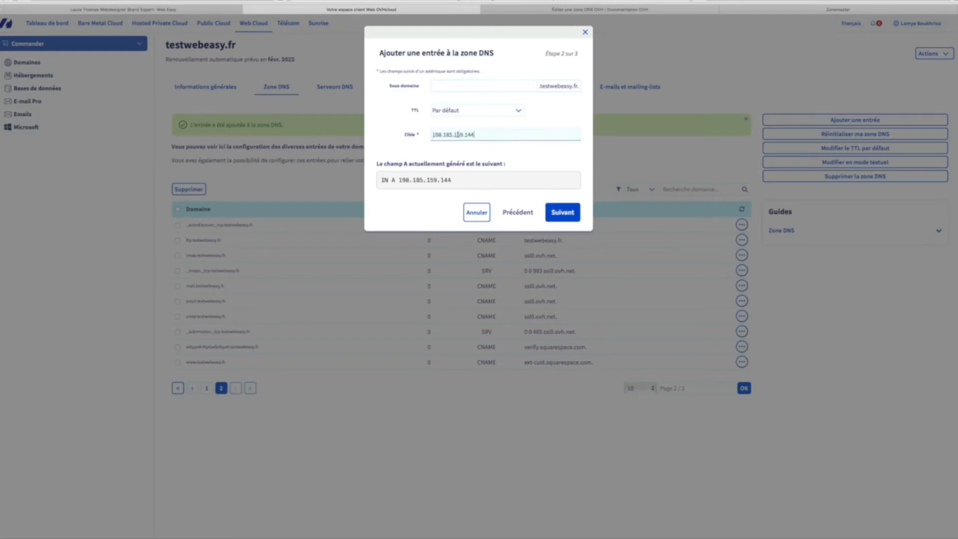
{"action": "left_click", "coordinate": [545, 213]}
{"action": "left_click", "coordinate": [559, 181]}
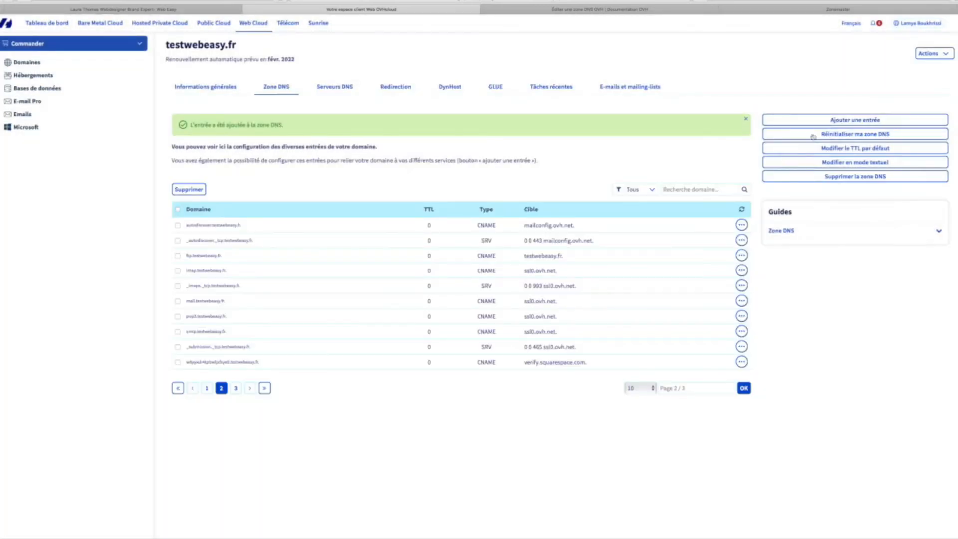
Step: Start another A entry in OVHcloud and copy the second A record's required target, 198.185.159.145, from Squarespace
{"action": "left_click", "coordinate": [846, 120]}
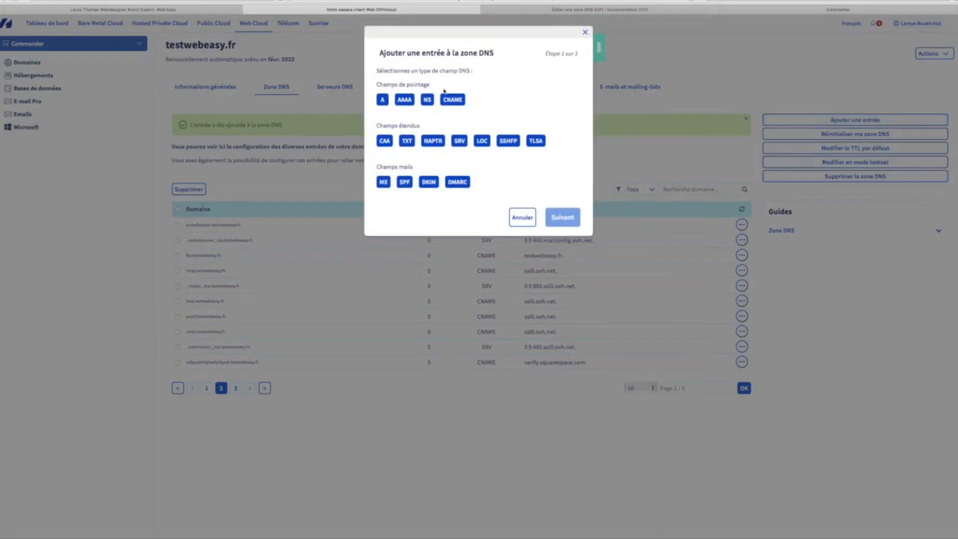
{"action": "left_click", "coordinate": [382, 99]}
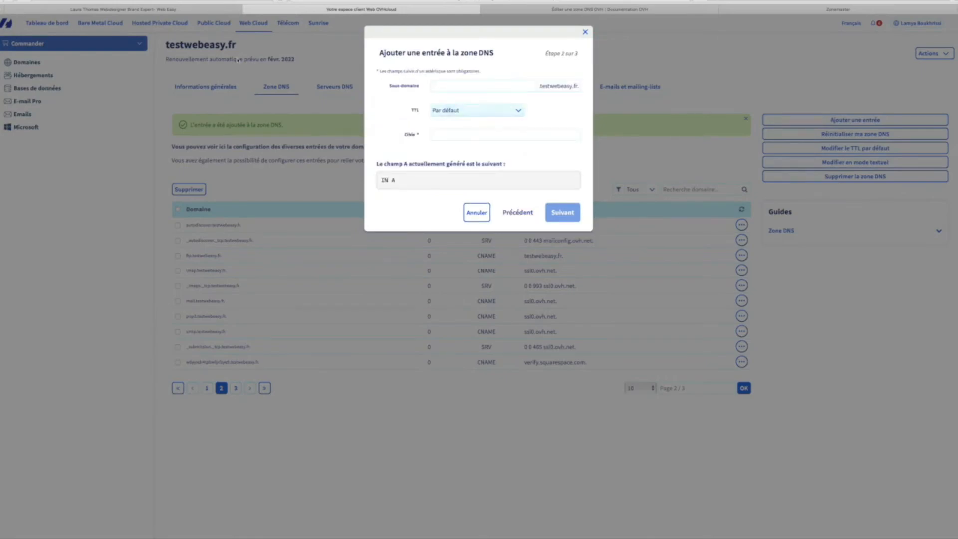
{"action": "left_click", "coordinate": [144, 9]}
{"action": "left_click_drag", "start_coordinate": [158, 185], "coordinate": [127, 186]}
{"action": "key", "text": "super+c"}
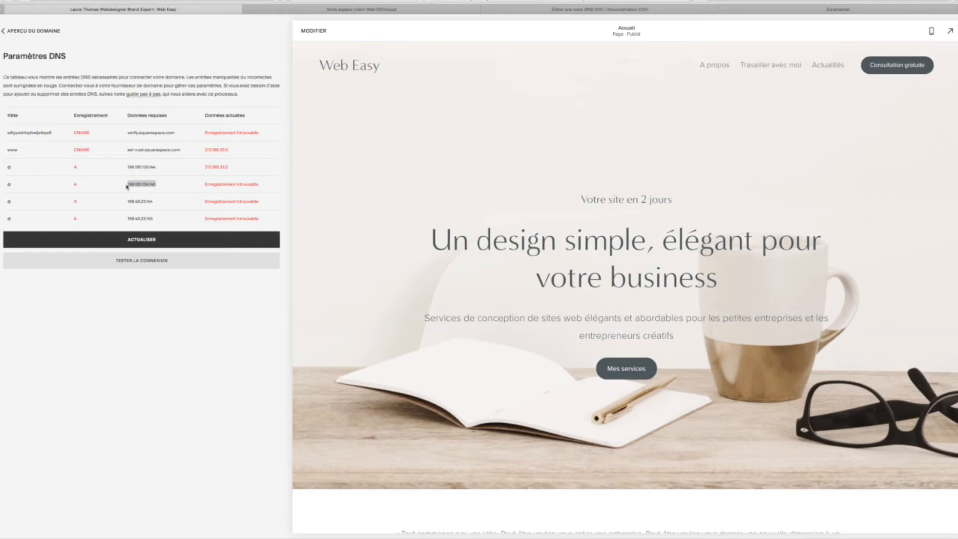
Step: In OVHcloud, set the new A entry's target to 198.185.159.145 with no subdomain, and validate it
{"action": "left_click", "coordinate": [340, 9]}
{"action": "left_click", "coordinate": [455, 133]}
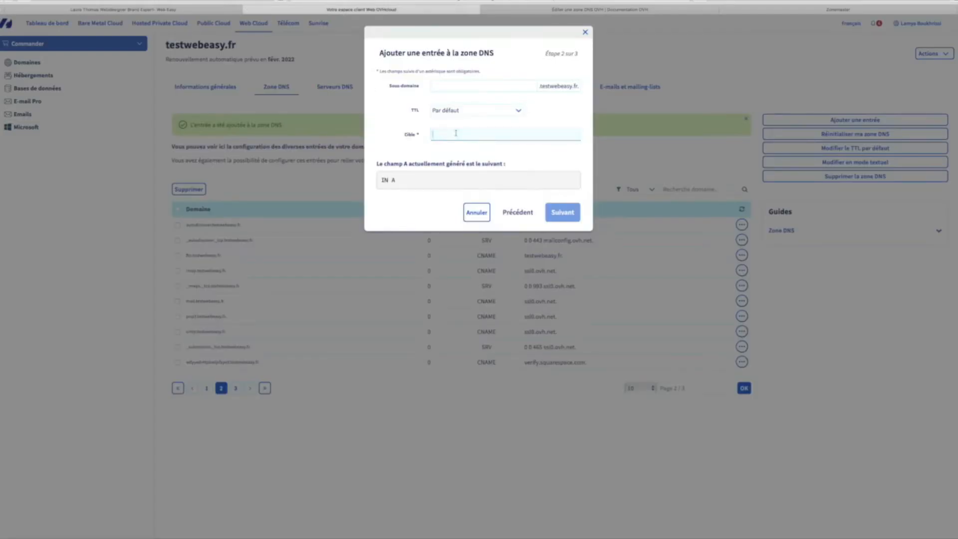
{"action": "key", "text": "super+v"}
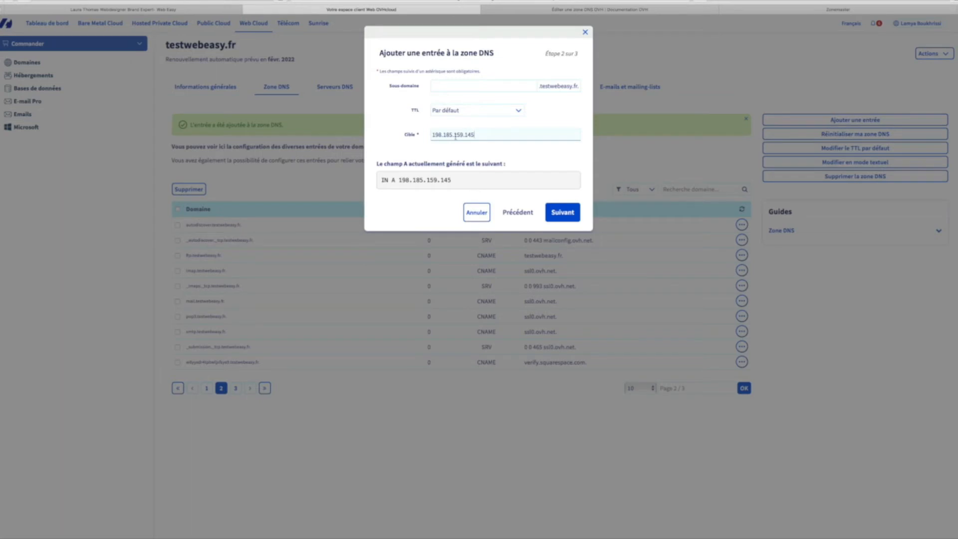
{"action": "left_click", "coordinate": [562, 212]}
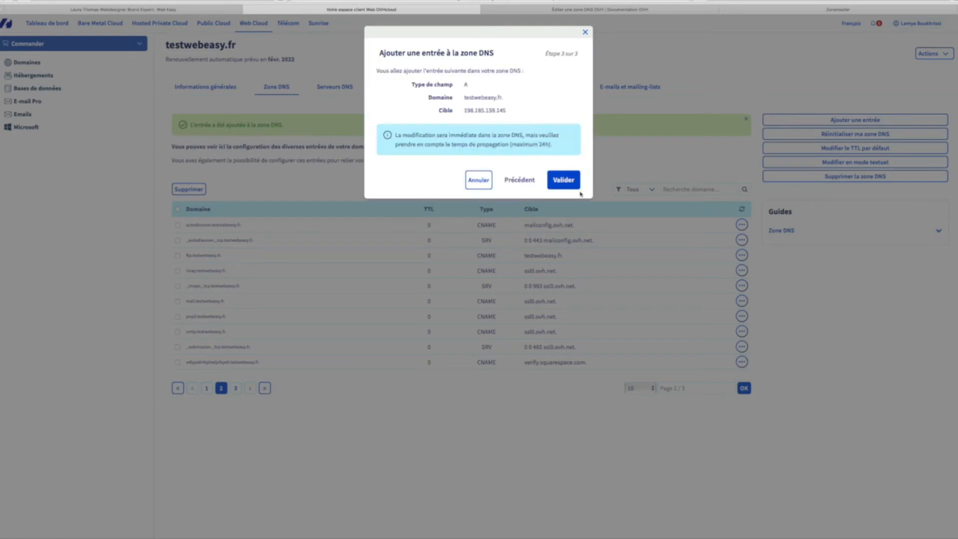
{"action": "left_click", "coordinate": [560, 183]}
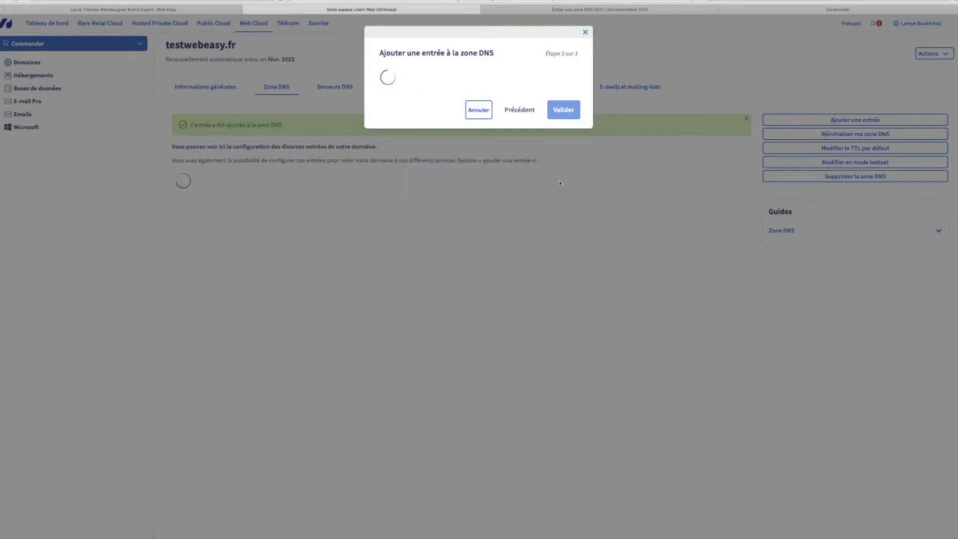
Step: Find the original A record 213.186.33.5 in the zone and replace its target with Squarespace's third A value, 198.49.23.144, validating the change
{"action": "left_click", "coordinate": [199, 390]}
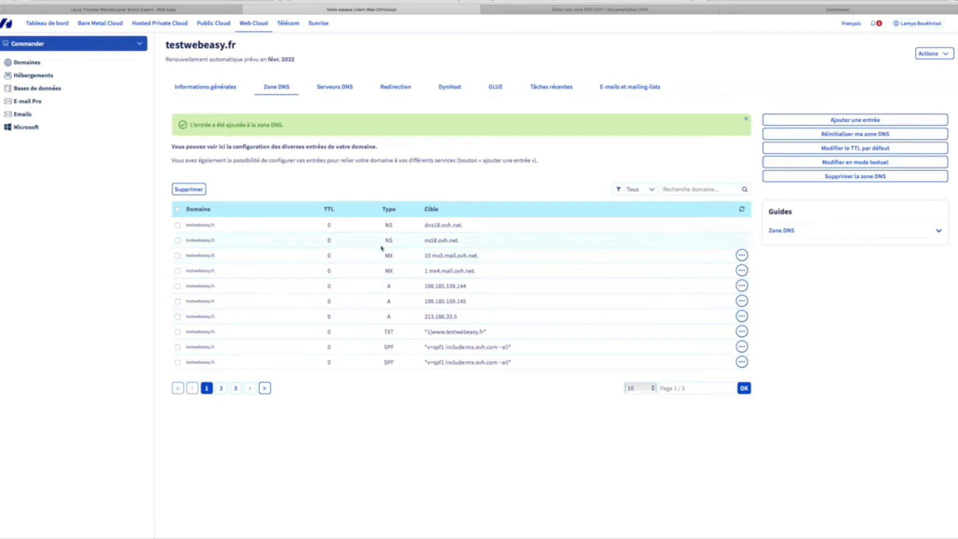
{"action": "left_click", "coordinate": [221, 388]}
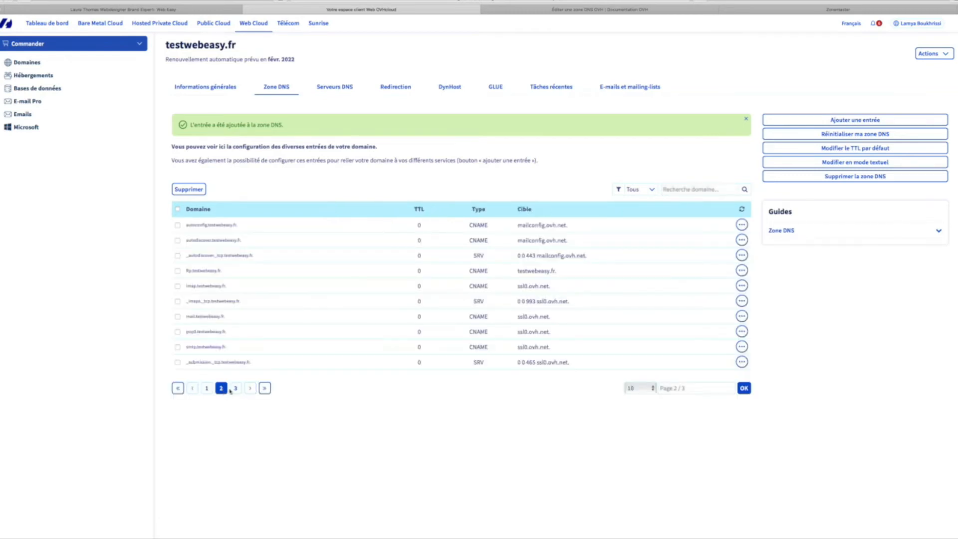
{"action": "left_click", "coordinate": [235, 389]}
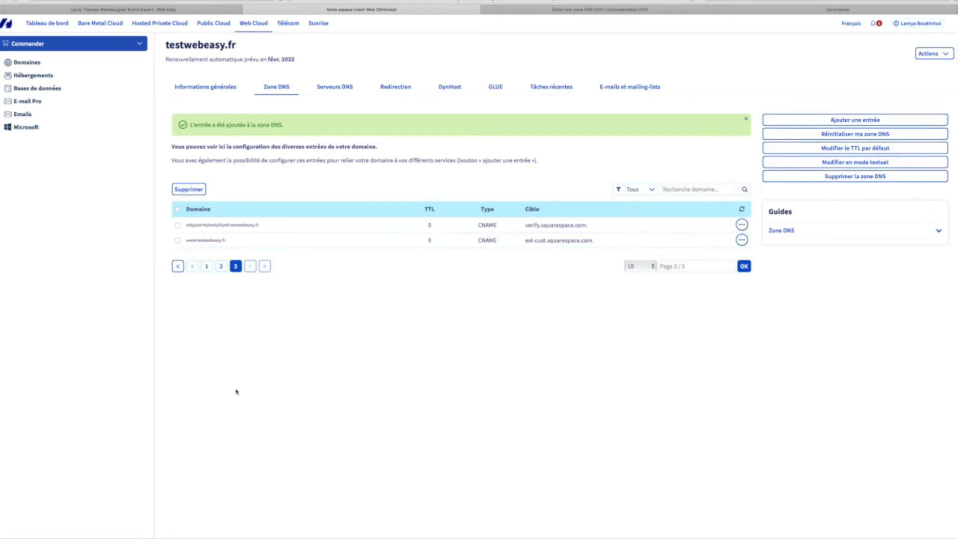
{"action": "left_click", "coordinate": [206, 266]}
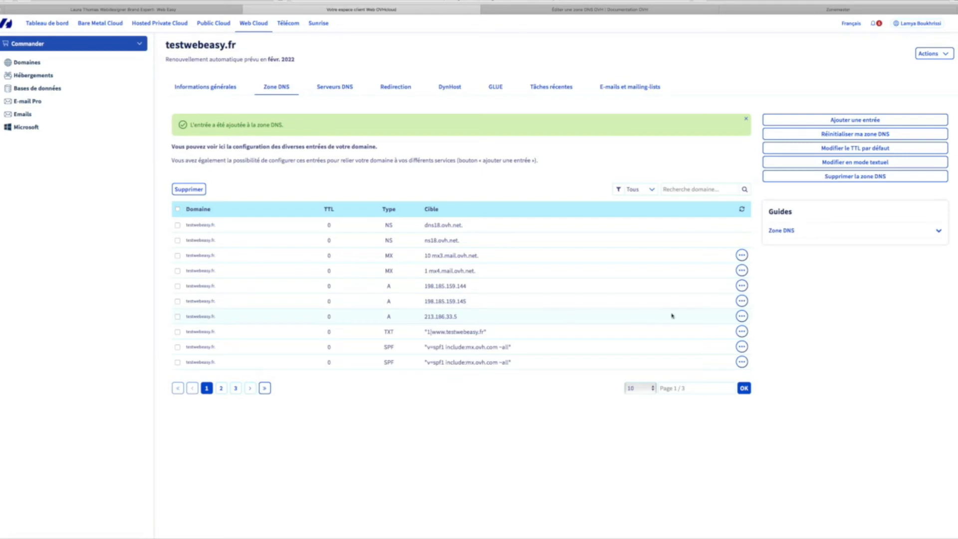
{"action": "left_click", "coordinate": [741, 316]}
{"action": "left_click", "coordinate": [724, 333]}
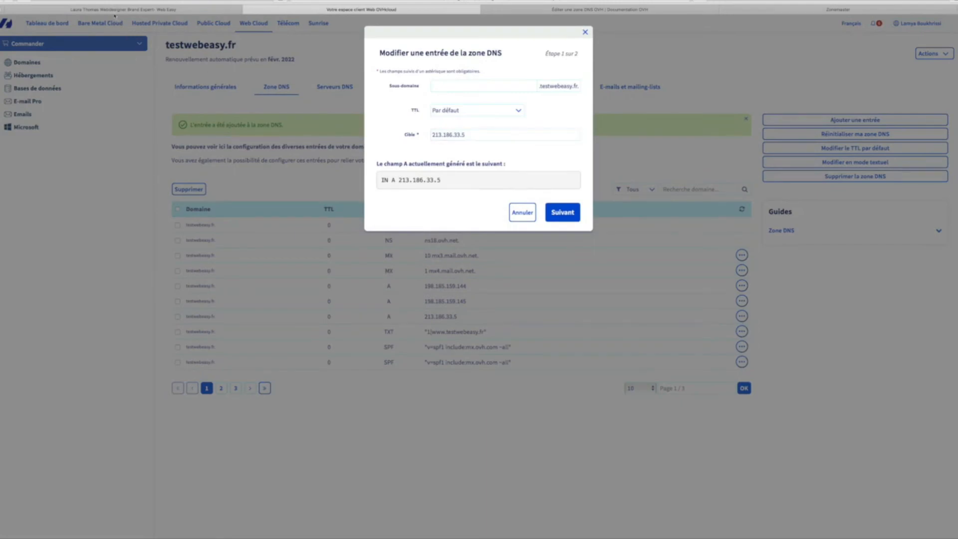
{"action": "left_click", "coordinate": [115, 15]}
{"action": "left_click_drag", "start_coordinate": [152, 201], "coordinate": [126, 200]}
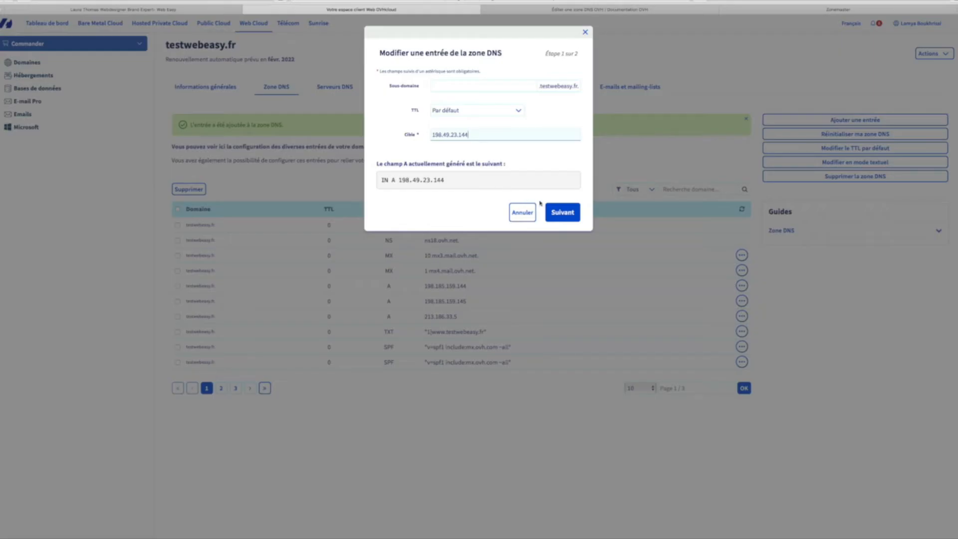
{"action": "left_click", "coordinate": [556, 211]}
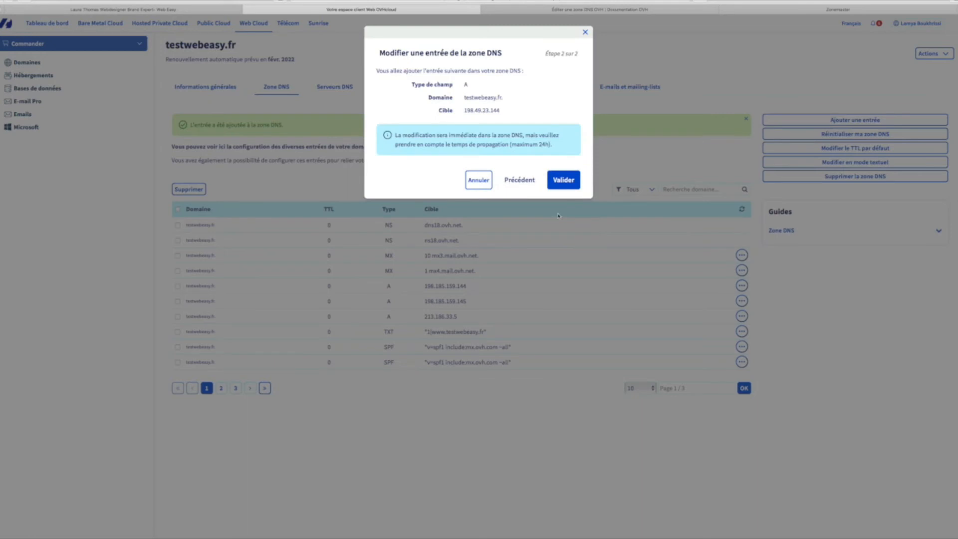
{"action": "left_click", "coordinate": [563, 180]}
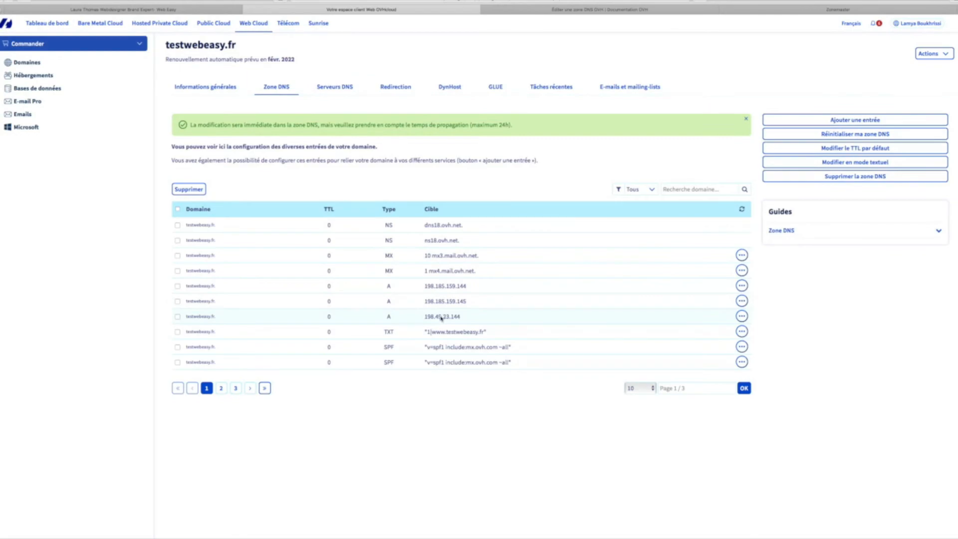
Step: Start one more A entry in OVHcloud and copy the last A record's required target, 198.49.23.145, from Squarespace
{"action": "left_click", "coordinate": [855, 119]}
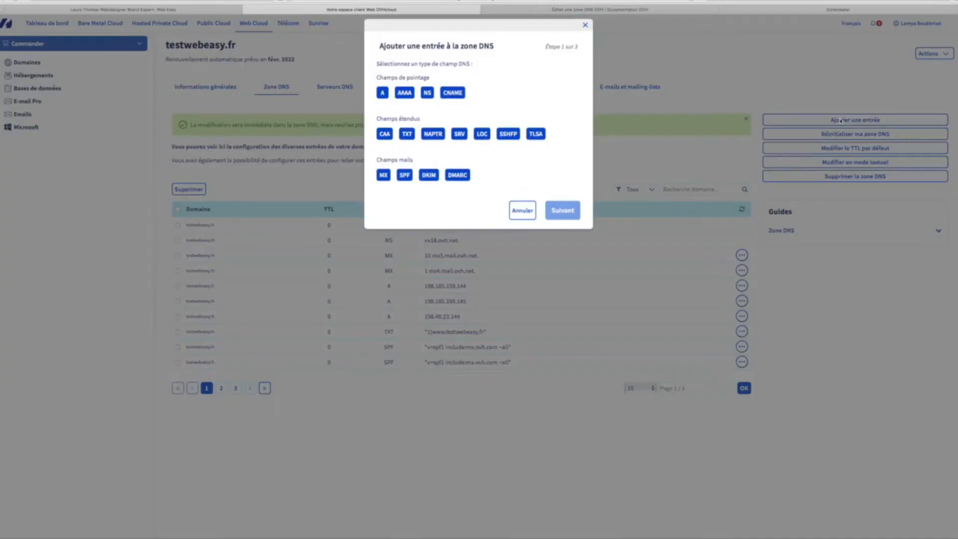
{"action": "left_click", "coordinate": [382, 99]}
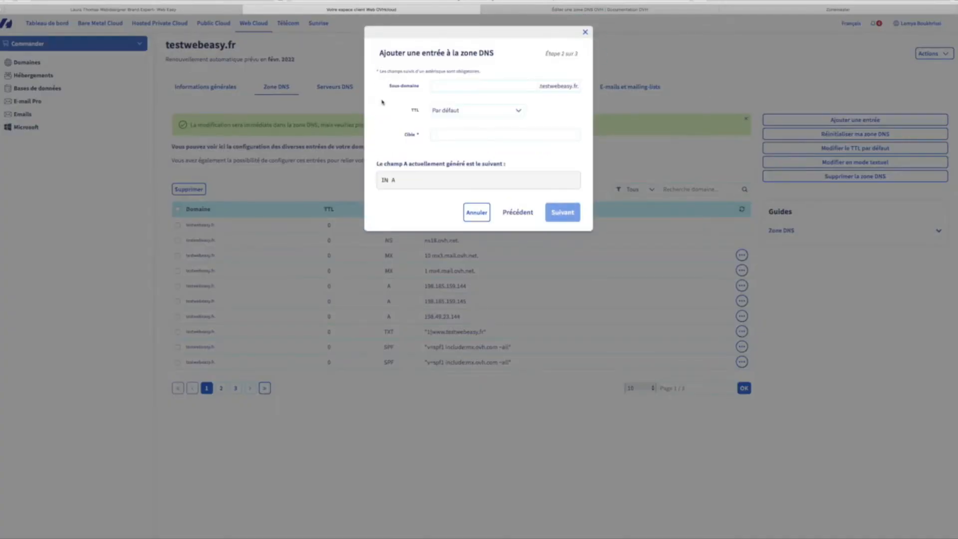
{"action": "left_click", "coordinate": [149, 10]}
{"action": "left_click_drag", "start_coordinate": [153, 218], "coordinate": [128, 220]}
{"action": "key", "text": "ctrl+c"}
{"action": "left_click", "coordinate": [159, 220]}
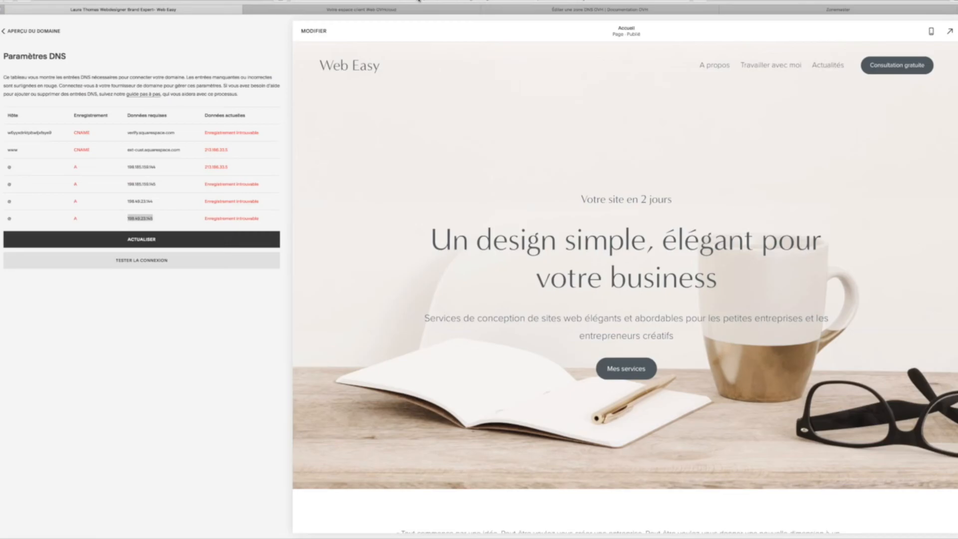
Step: In OVHcloud, set the last A entry's target to 198.49.23.145 with no subdomain, and validate it
{"action": "left_click", "coordinate": [414, 9]}
{"action": "left_click", "coordinate": [451, 130]}
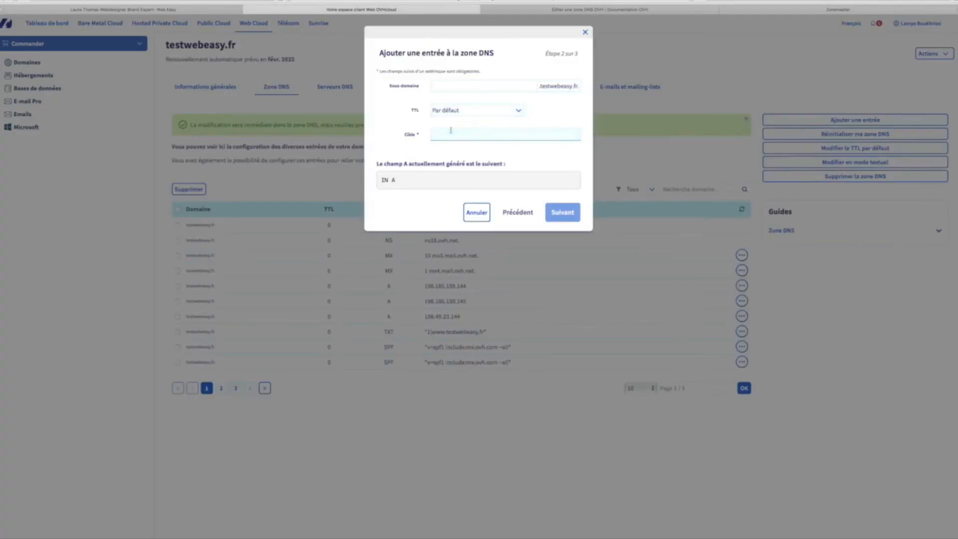
{"action": "key", "text": "ctrl+v"}
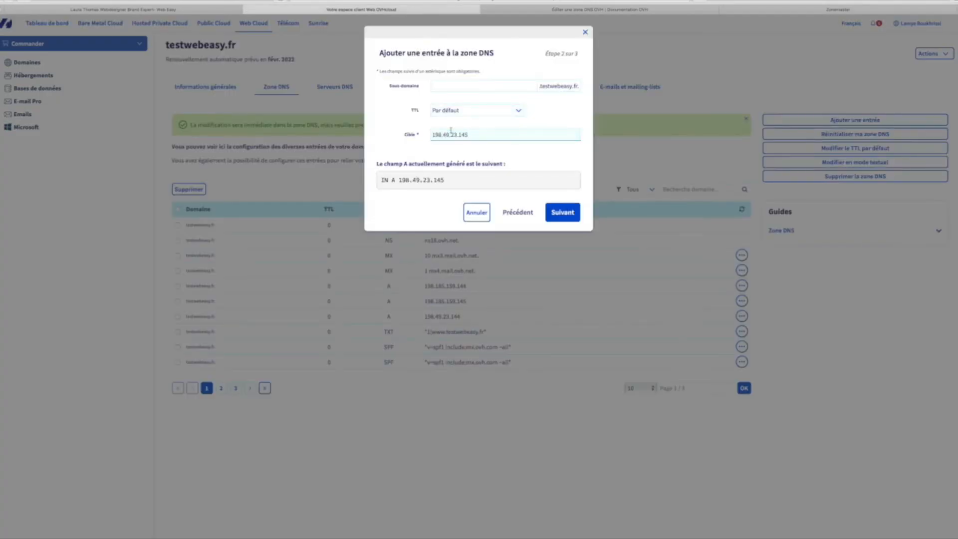
{"action": "left_click", "coordinate": [557, 211]}
{"action": "left_click", "coordinate": [563, 179]}
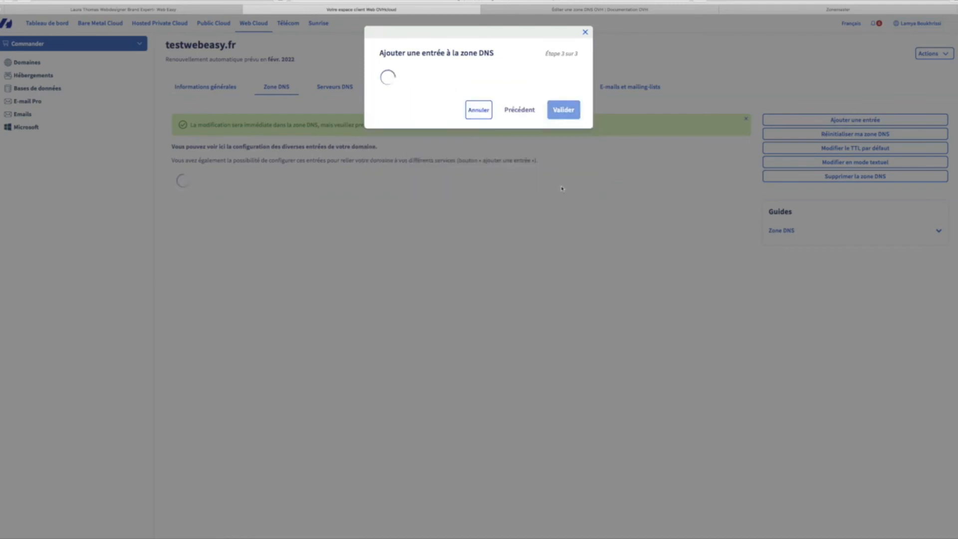
Step: Switch to Squarespace and refresh the domain's DNS settings to recheck the required records
{"action": "left_click", "coordinate": [213, 7]}
{"action": "left_click", "coordinate": [150, 240]}
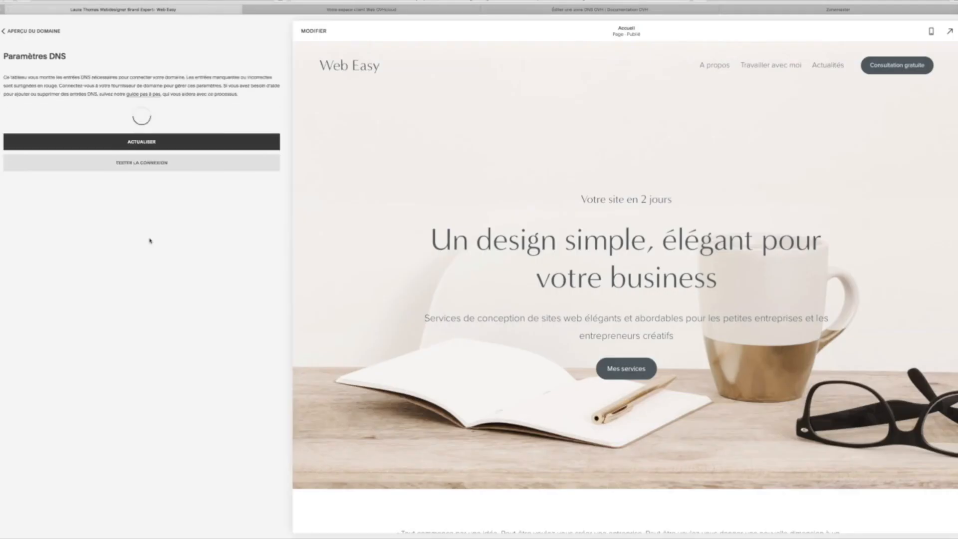